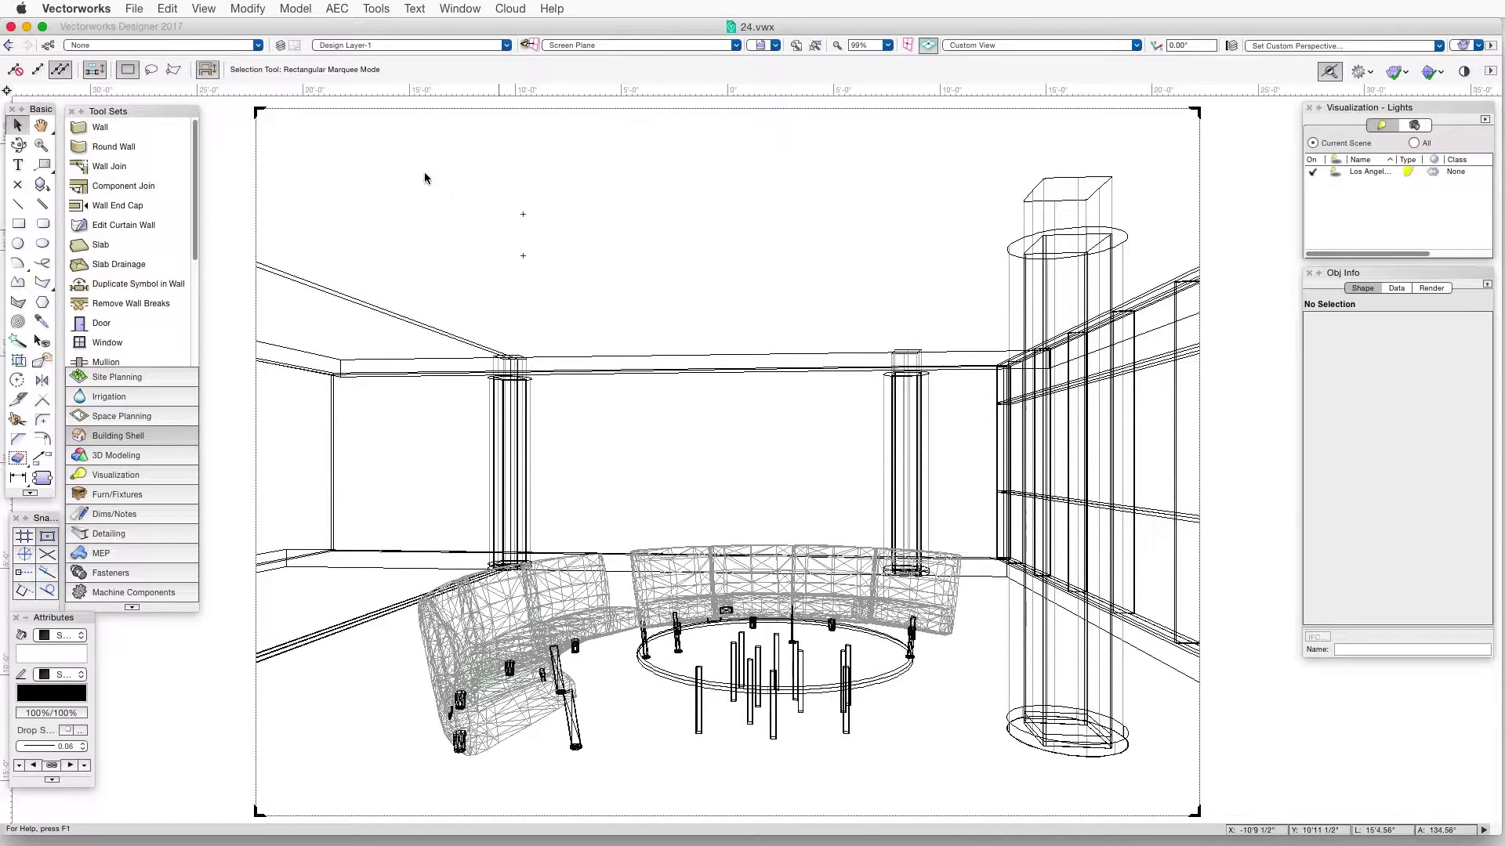
# - Review the Lighting Options with indirect lighting left at None and accept them unchanged
pyautogui.click(204, 8)
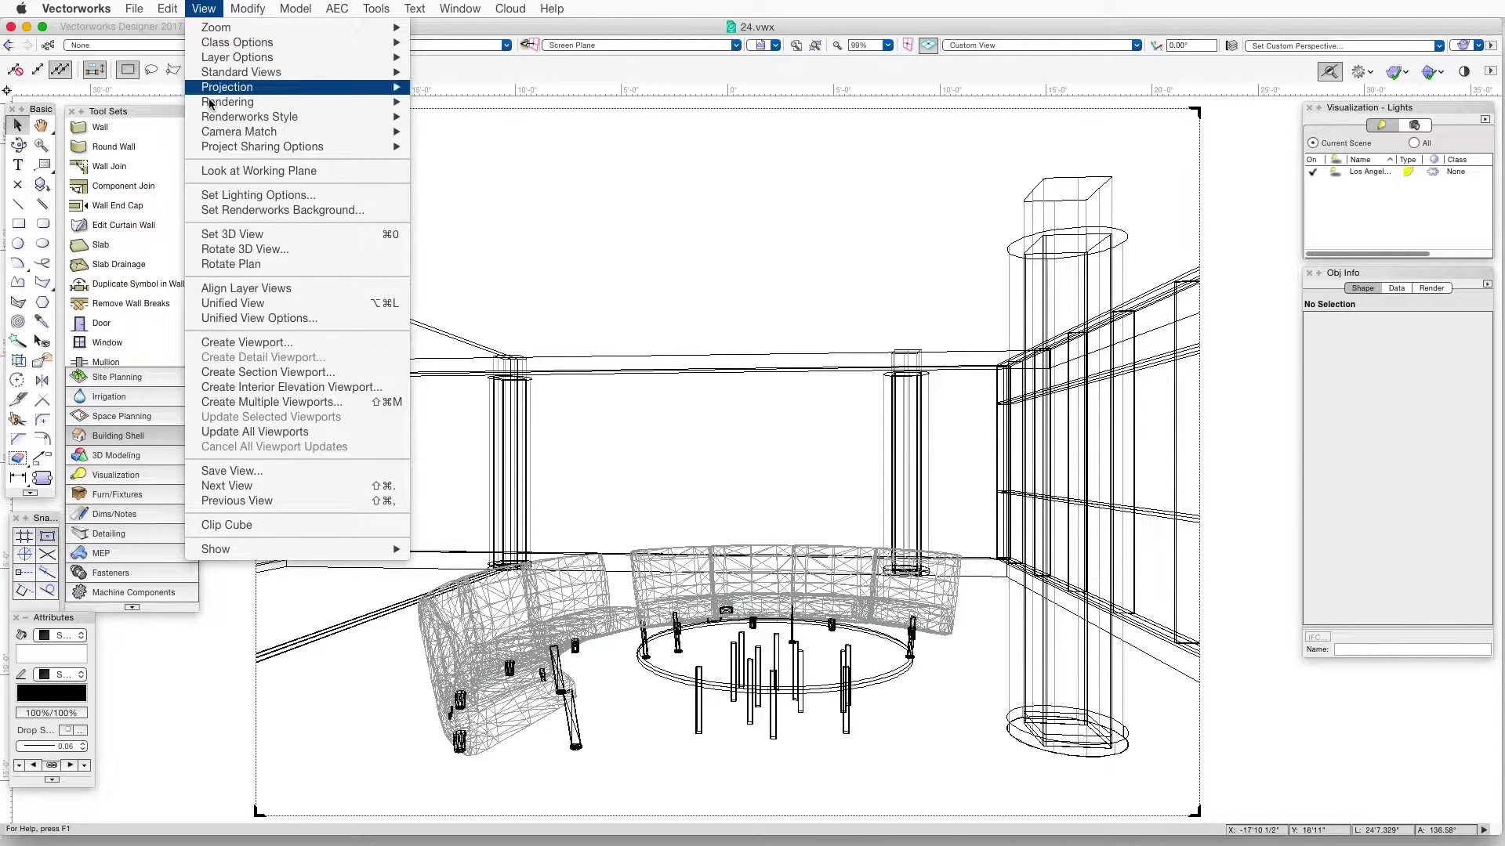
pyautogui.click(228, 196)
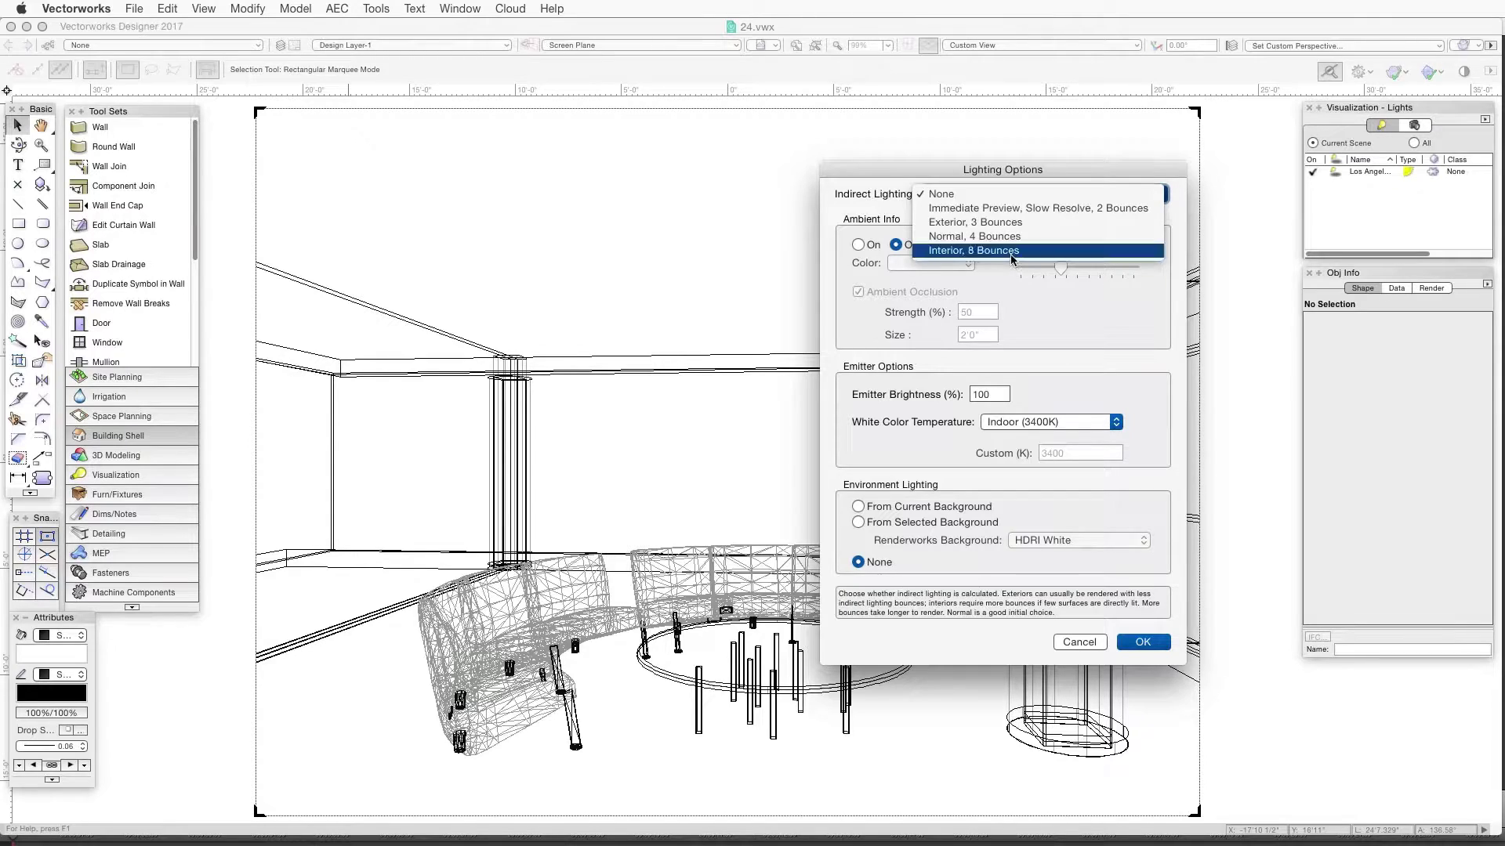
pyautogui.click(1003, 195)
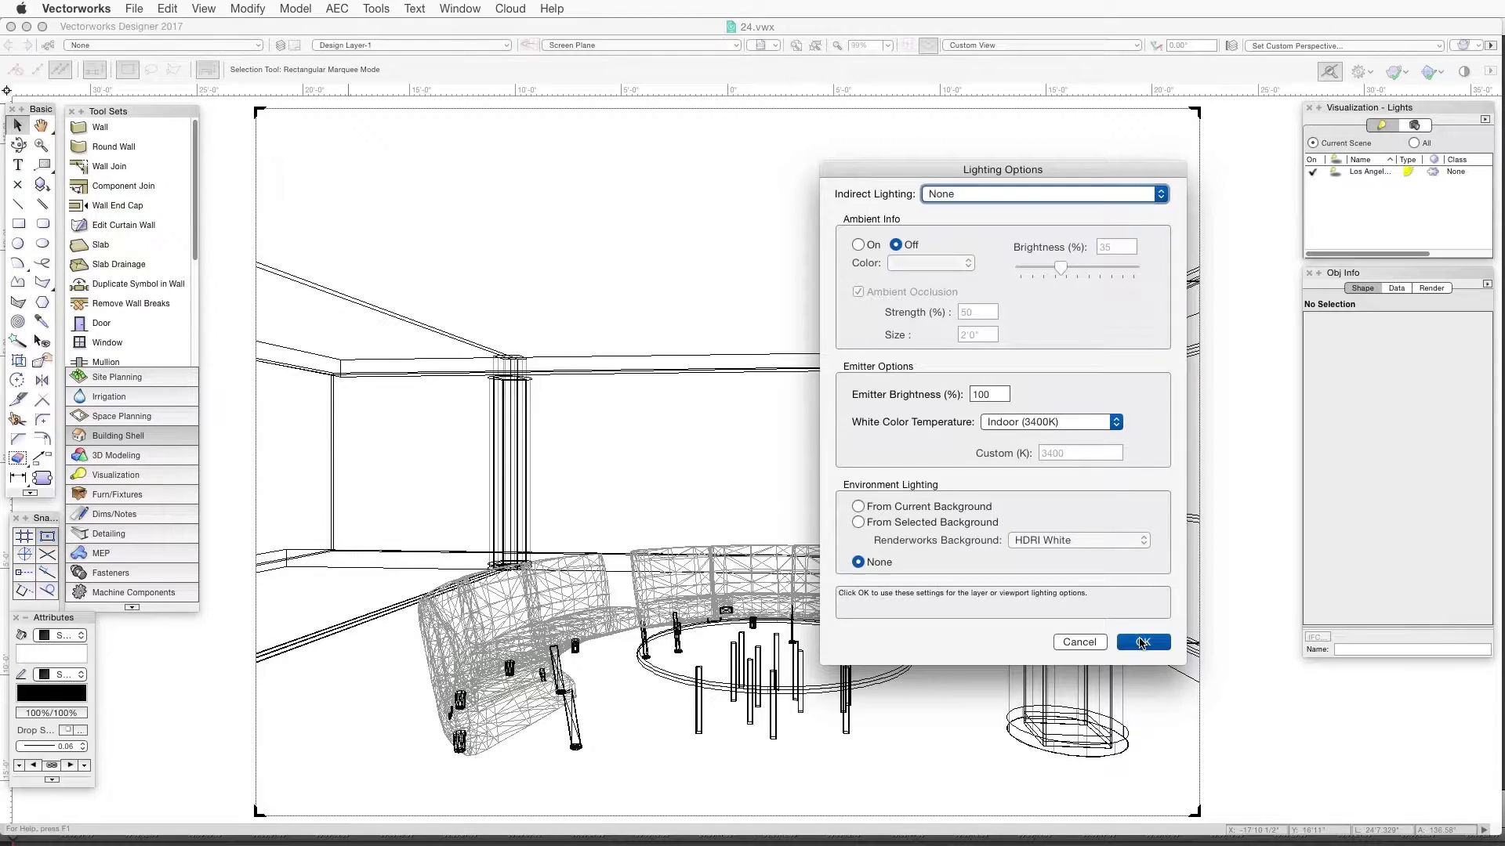
pyautogui.click(1141, 641)
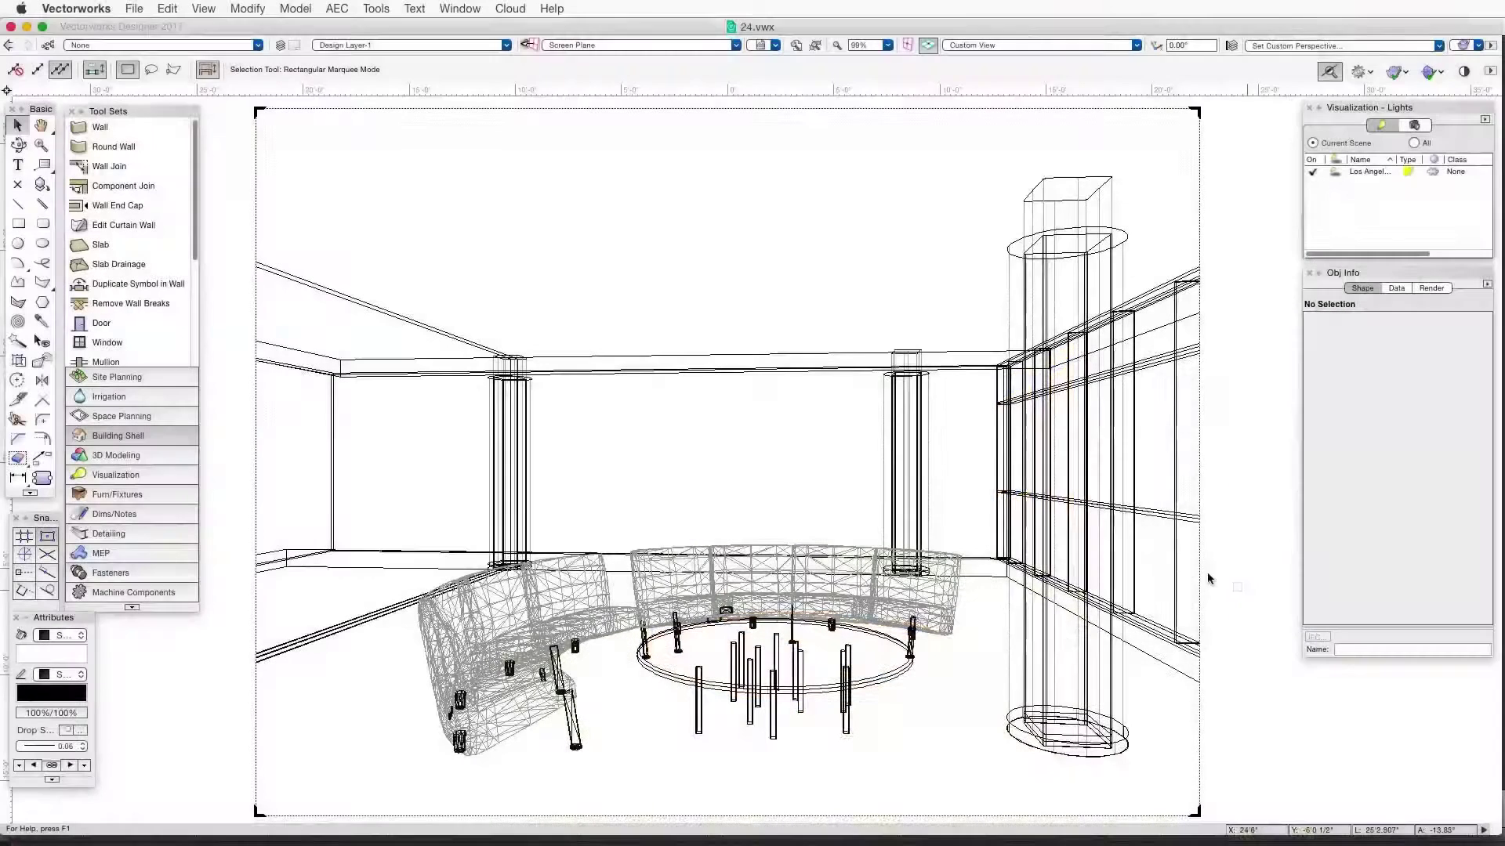
# - Set indirect lighting to Exterior, 3 Bounces and re-render the lounge
pyautogui.click(203, 8)
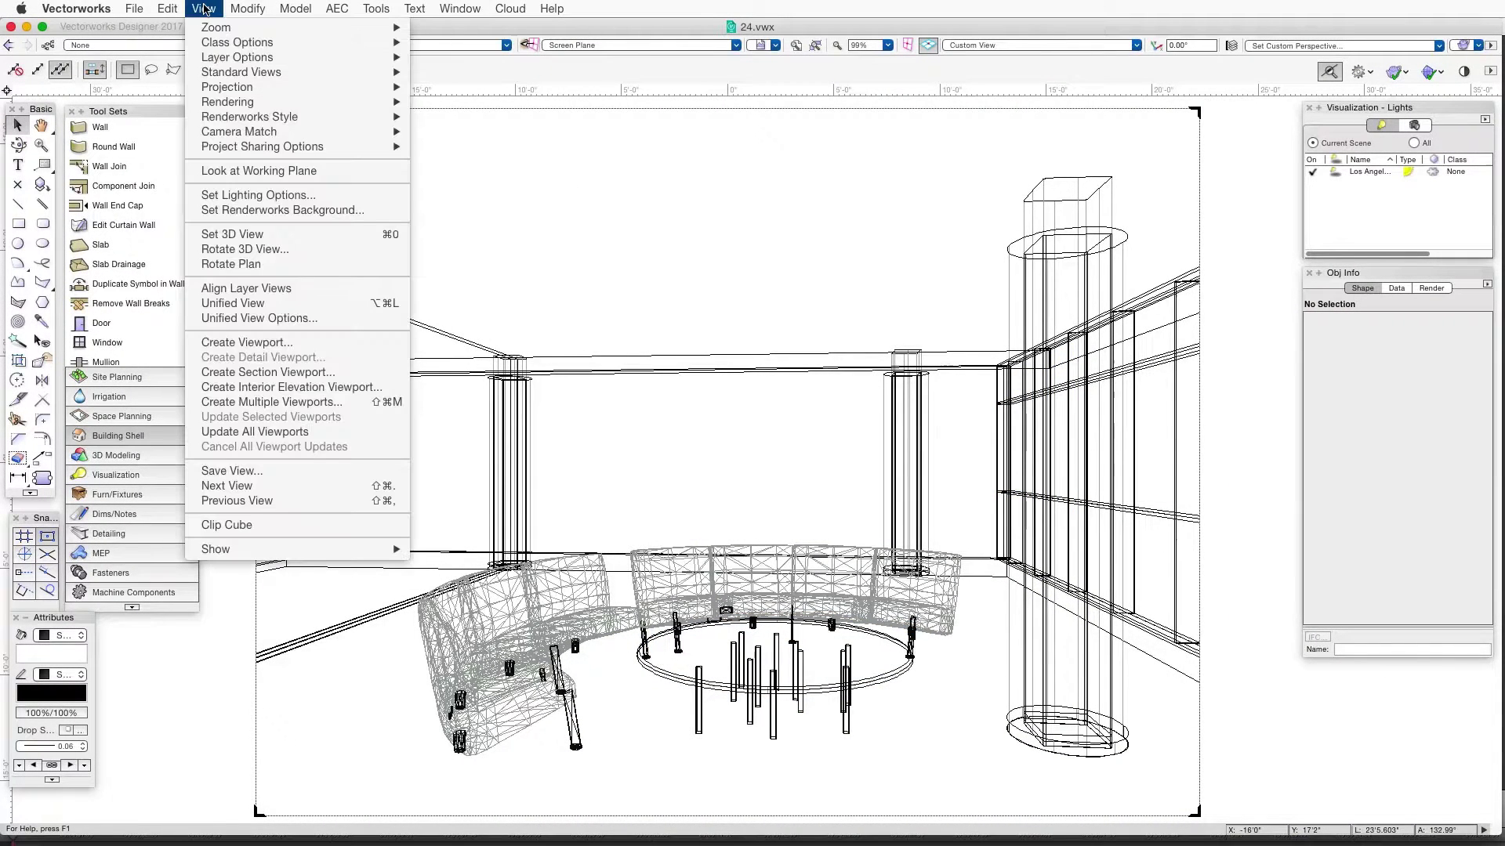
pyautogui.click(254, 194)
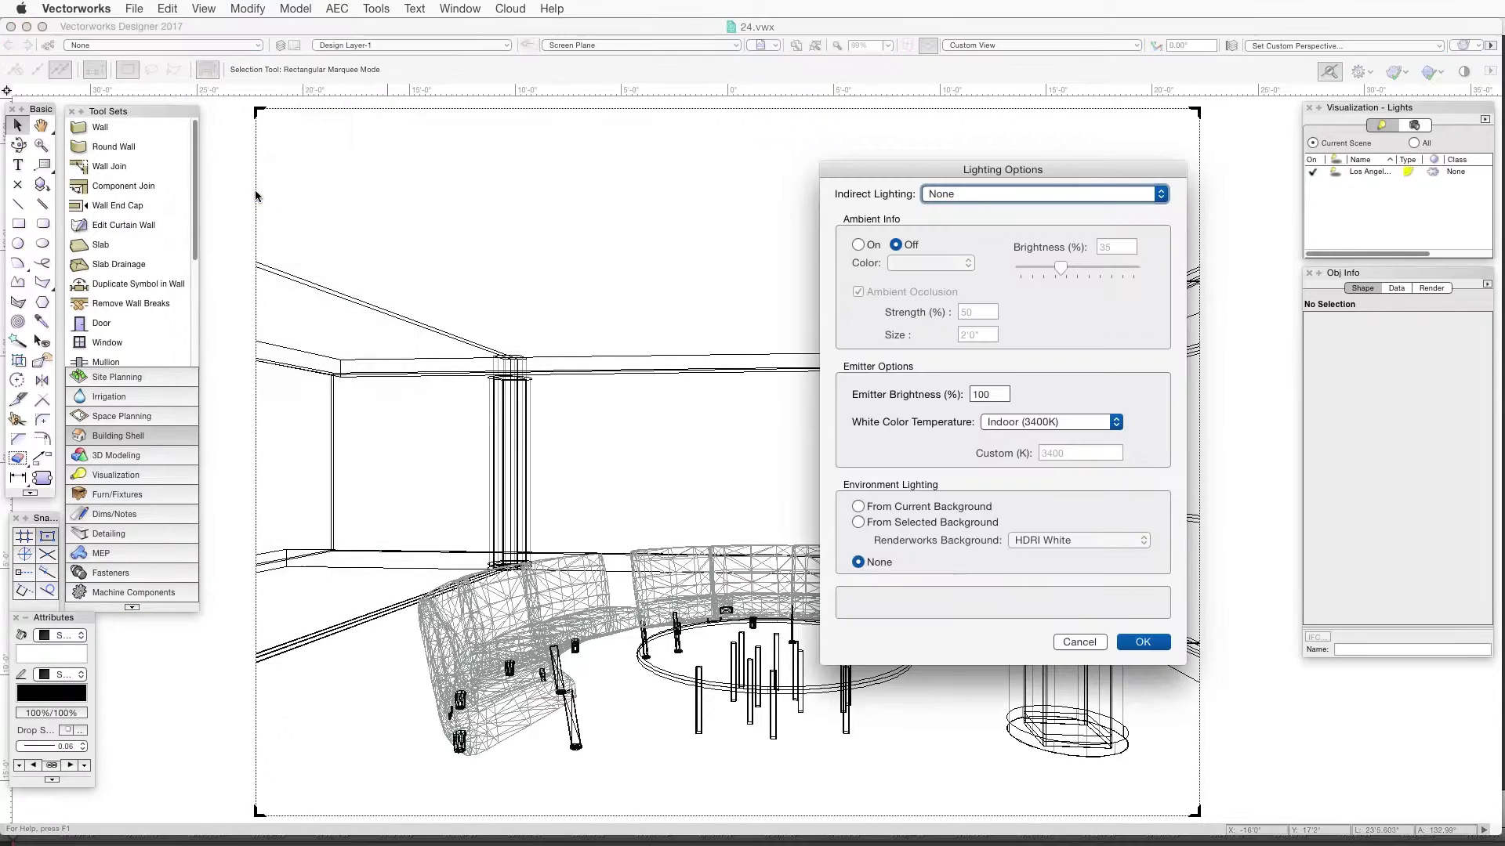
pyautogui.click(1044, 198)
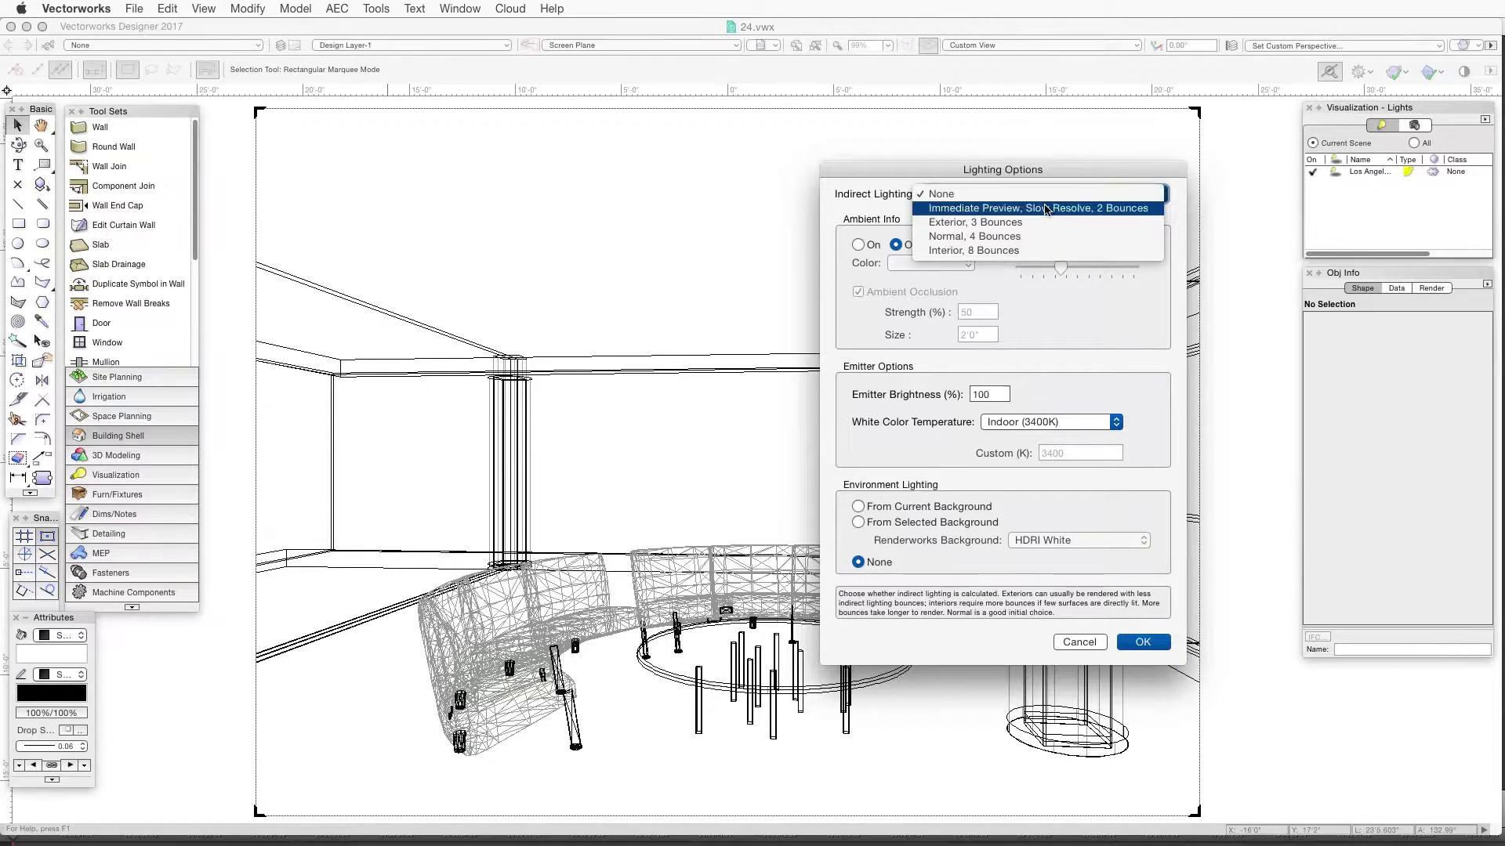
pyautogui.click(1046, 223)
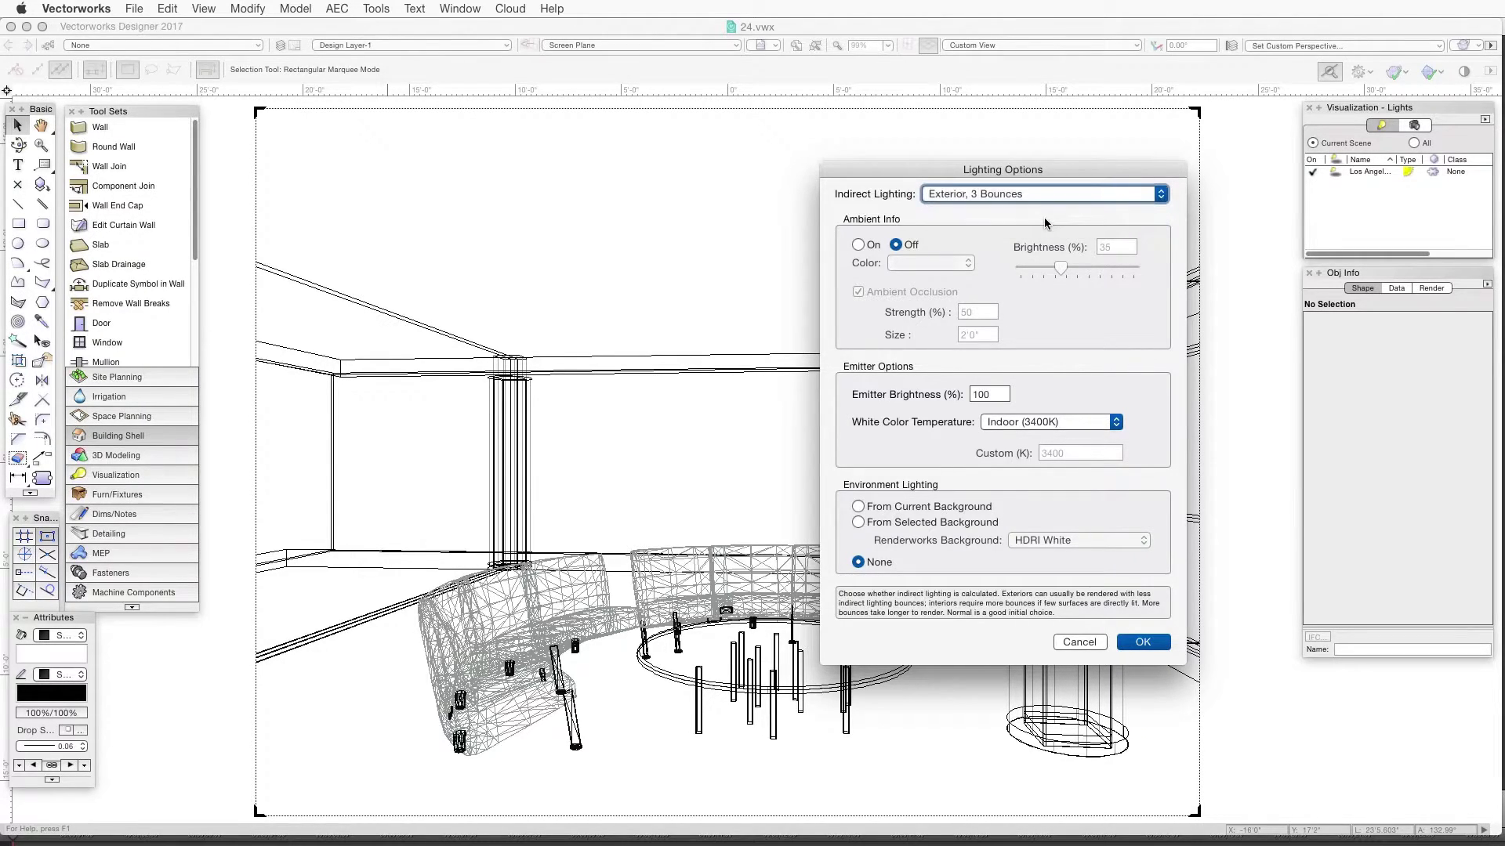
pyautogui.click(1143, 643)
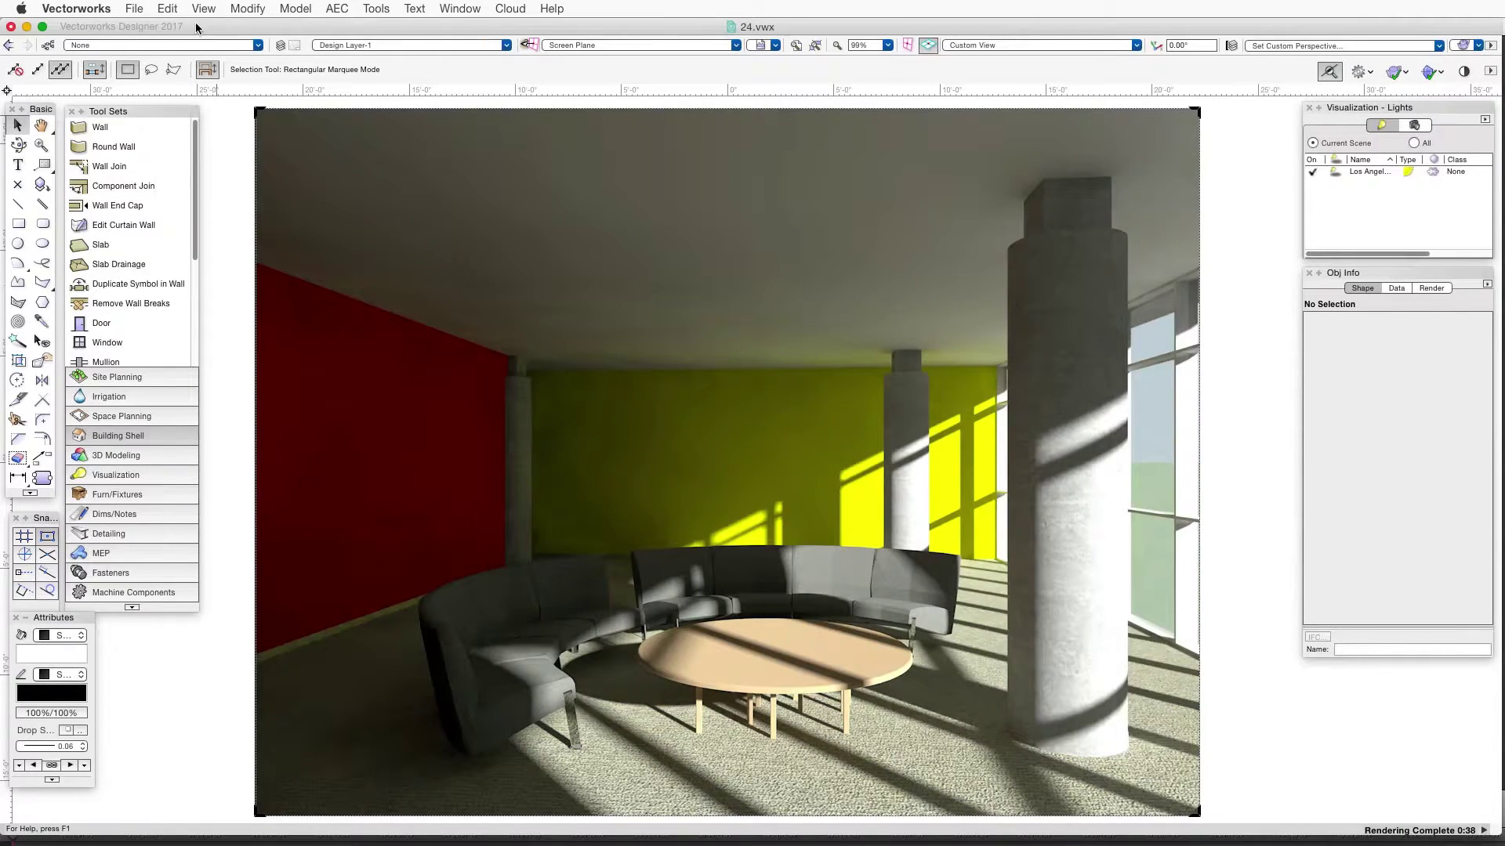
# - Set indirect lighting back to None and re-render with direct sunlight only
pyautogui.click(206, 8)
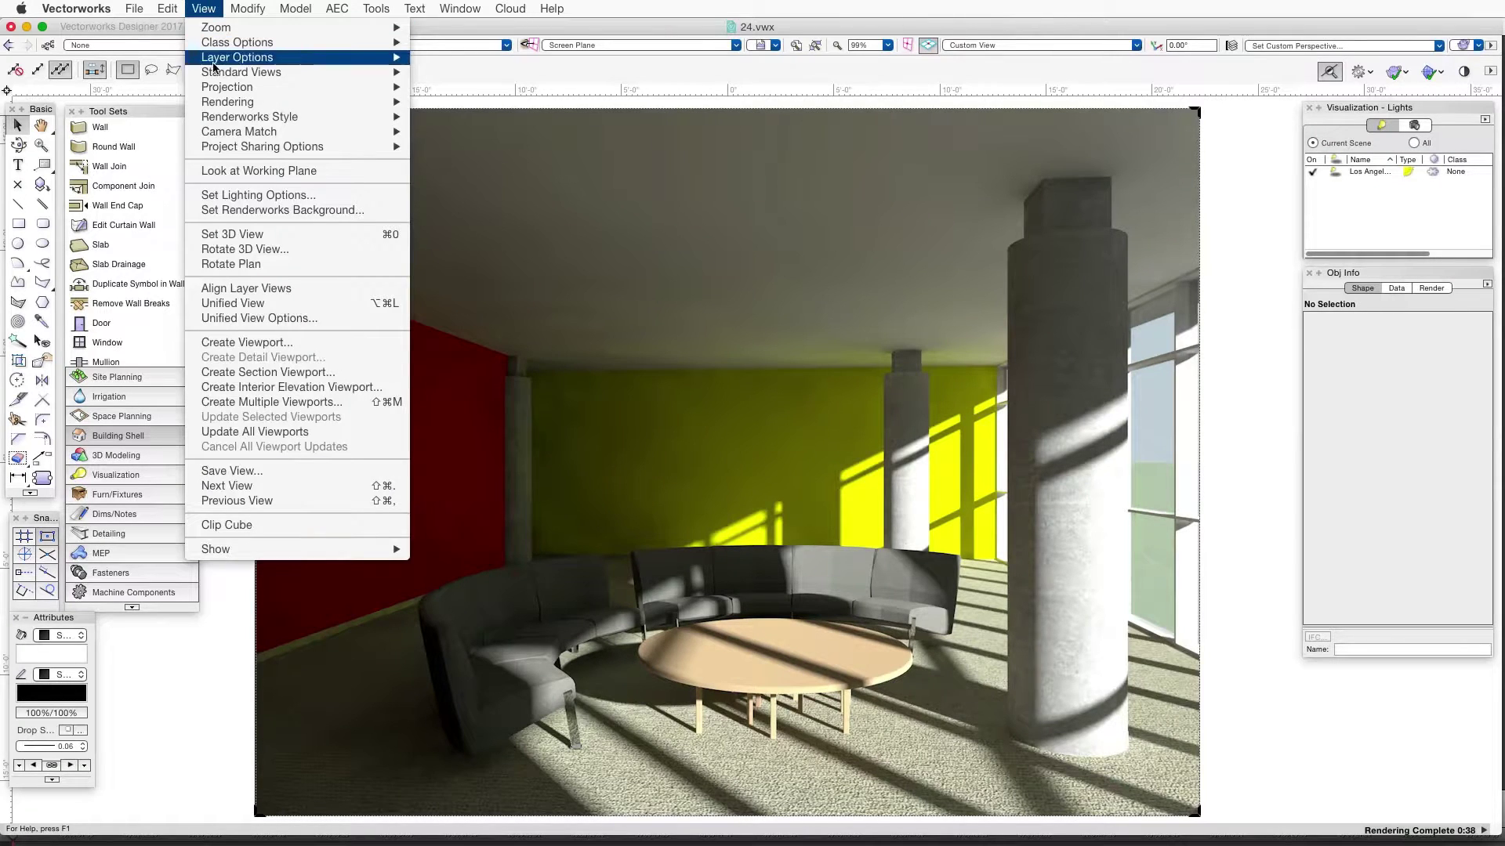
pyautogui.click(258, 195)
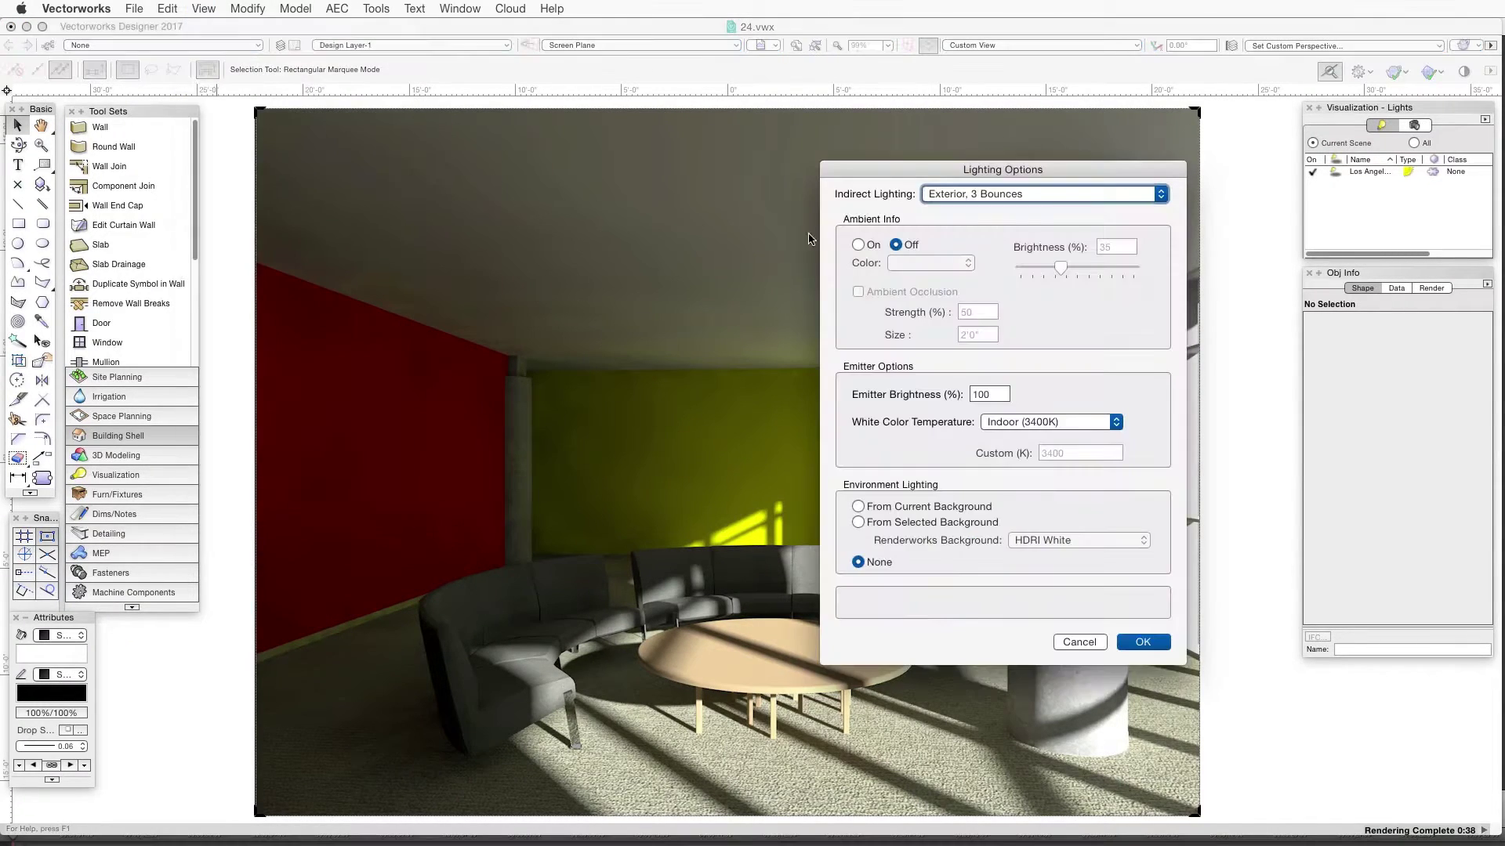
pyautogui.click(959, 198)
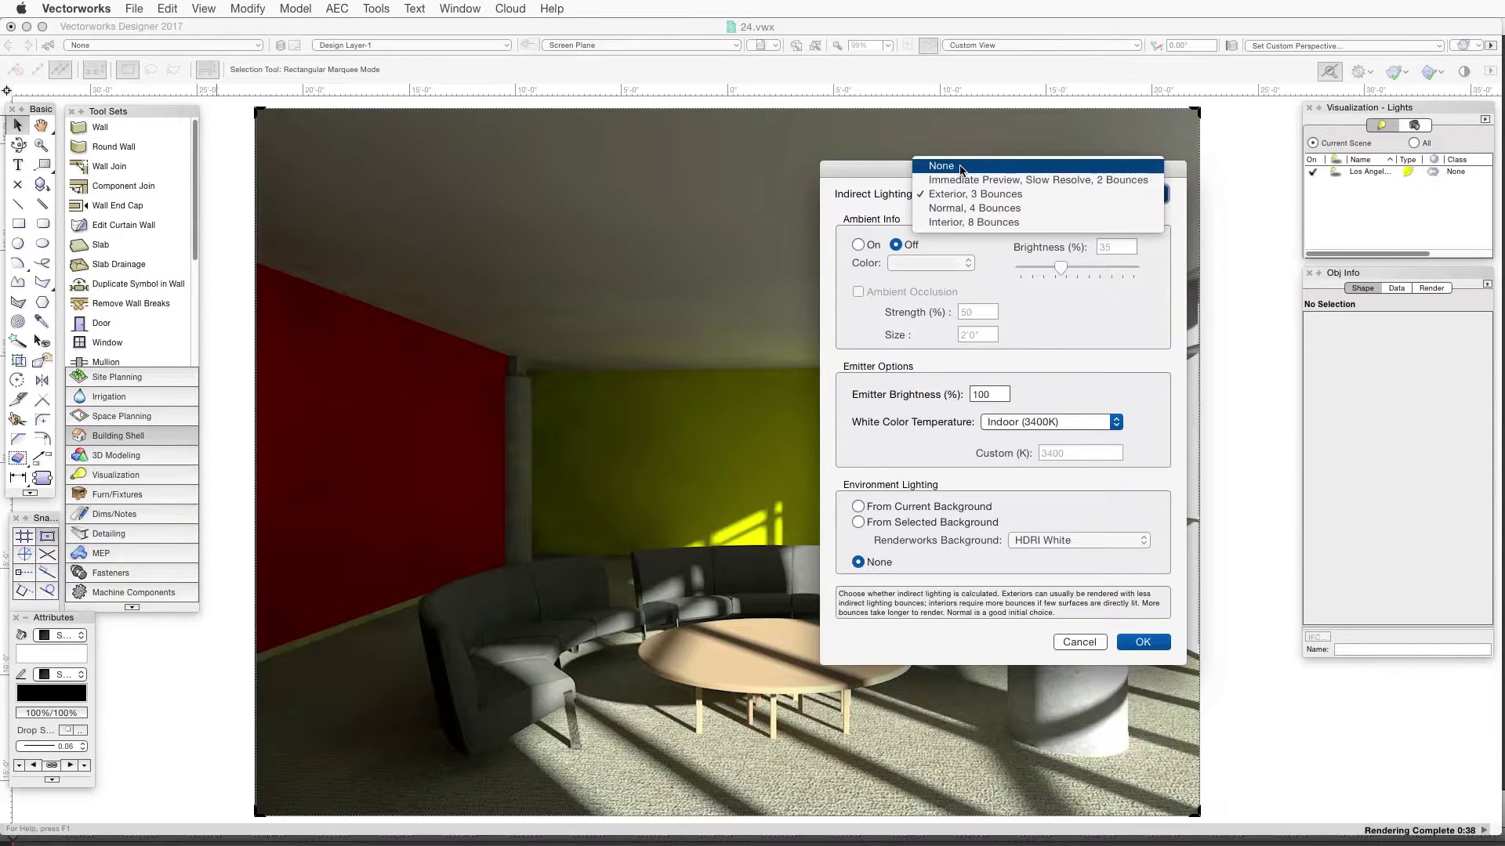
pyautogui.click(962, 168)
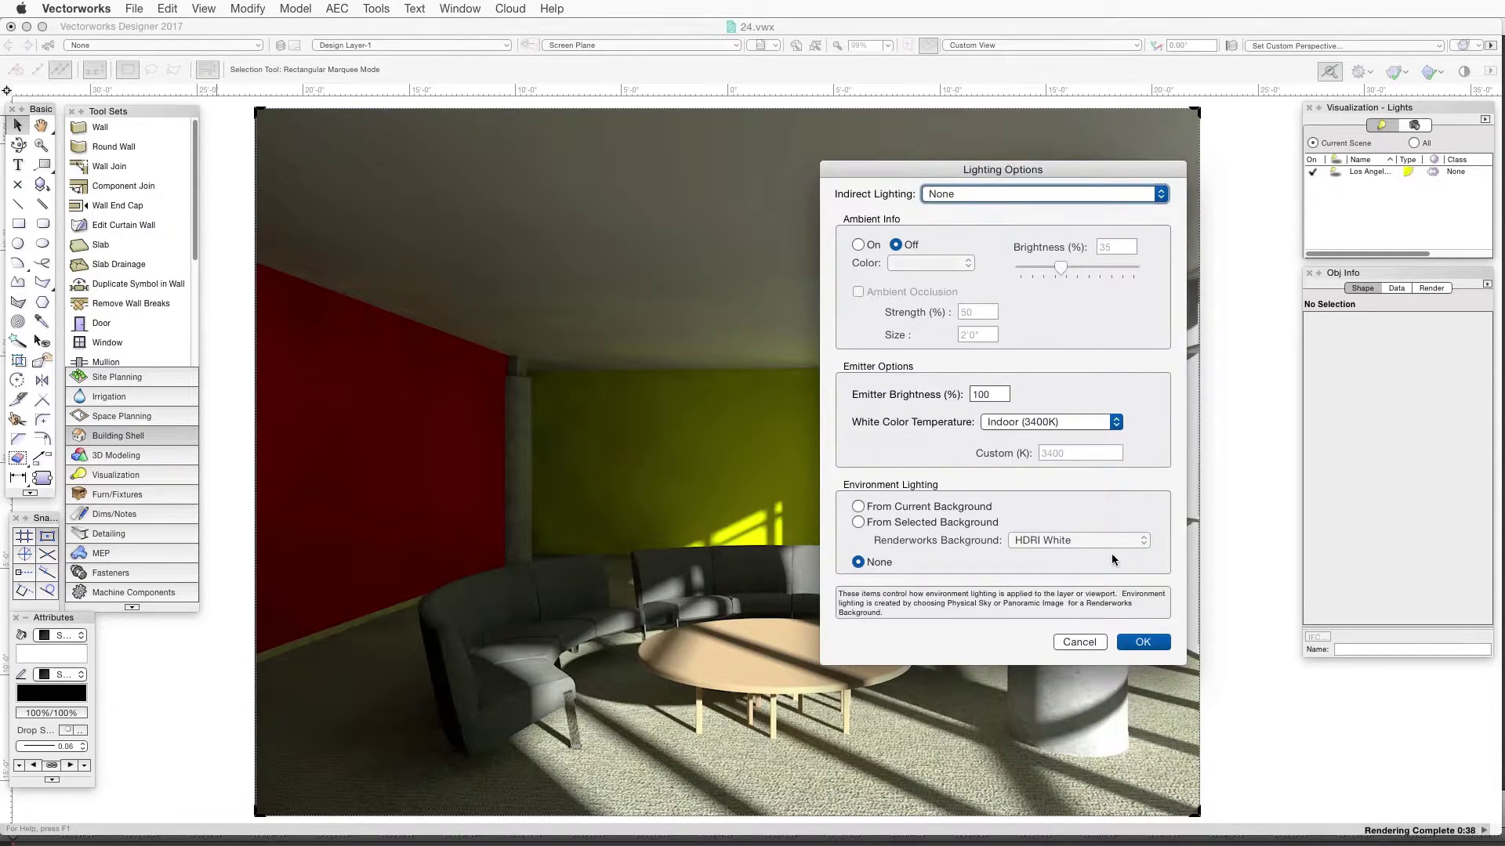
pyautogui.click(1144, 642)
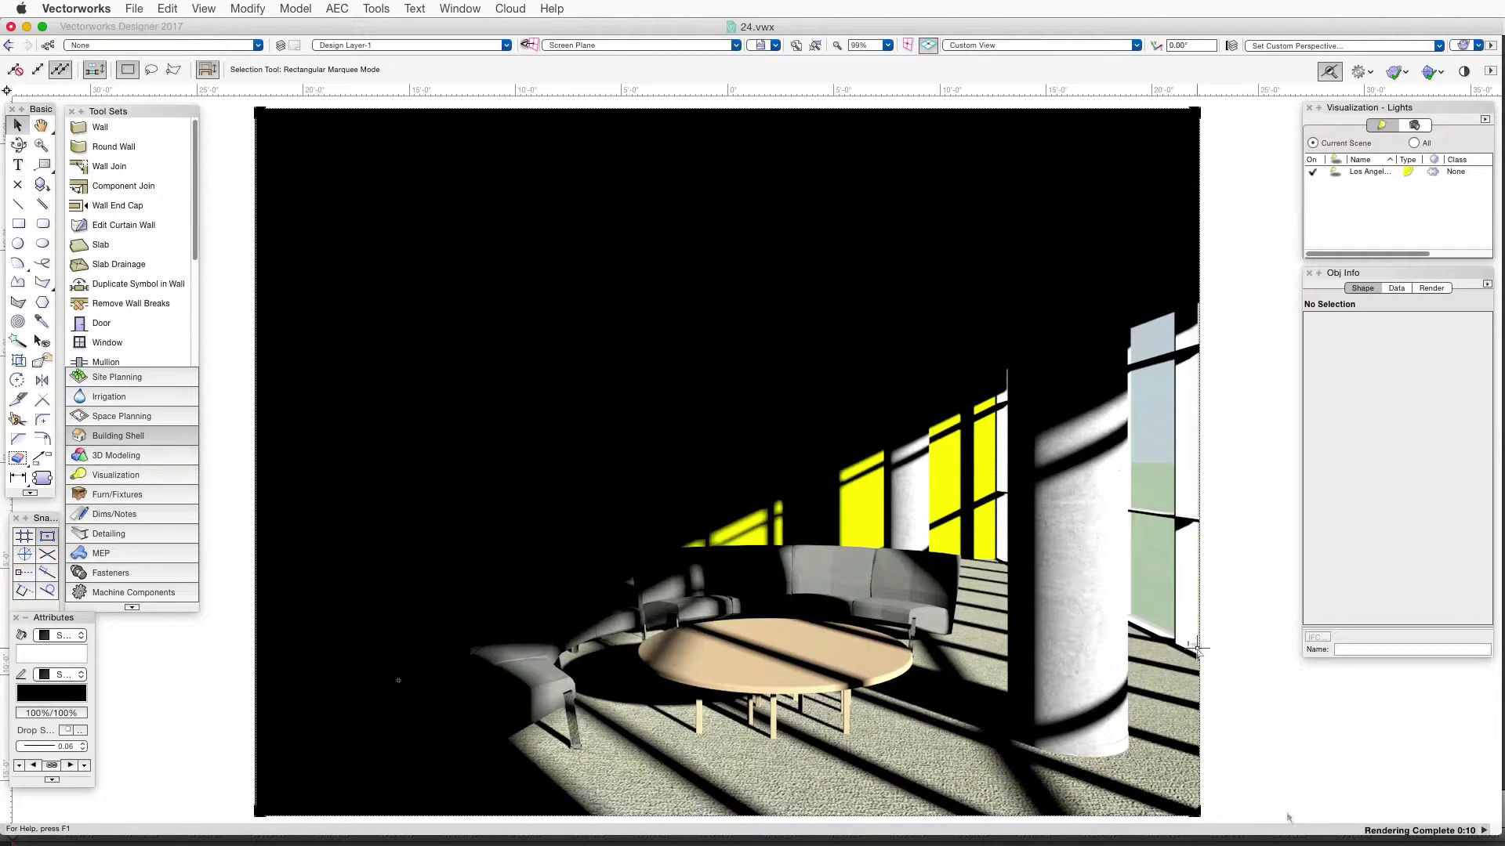
# - Turn on ambient light at 35% brightness in Lighting Options and re-render
pyautogui.click(208, 10)
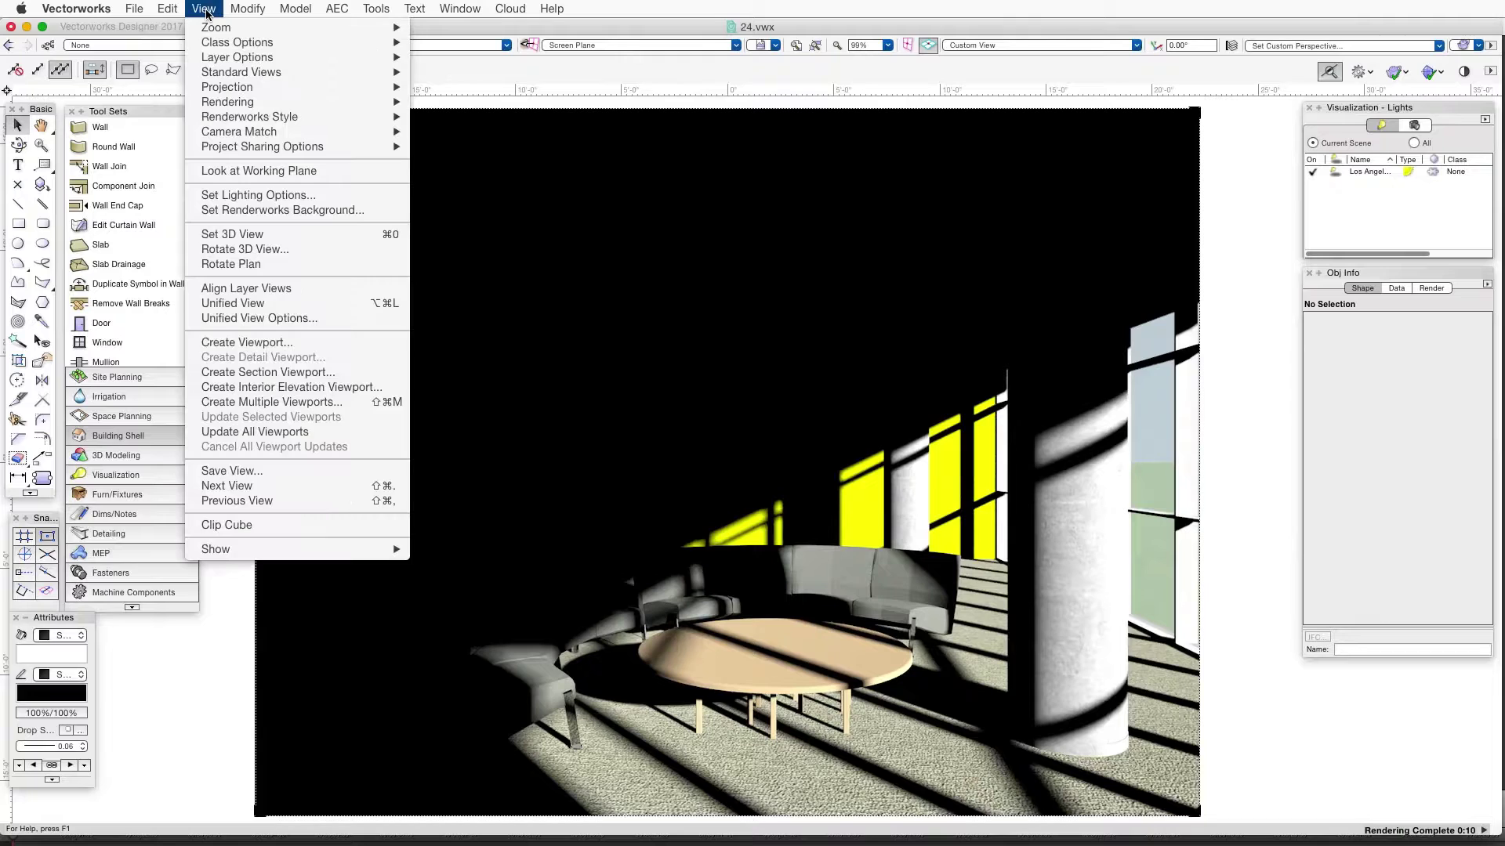
pyautogui.click(240, 196)
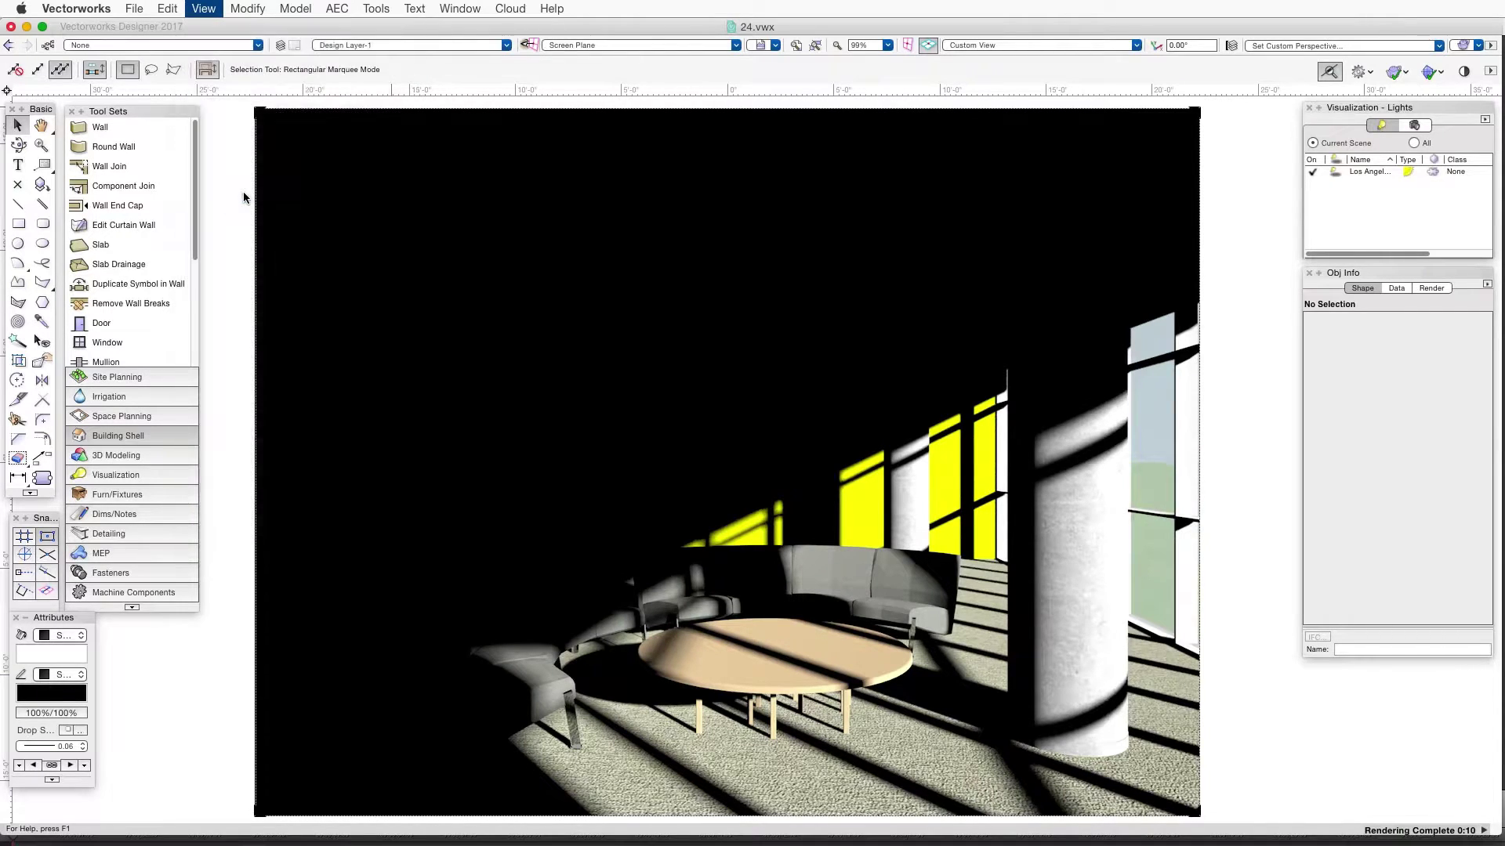
pyautogui.click(902, 246)
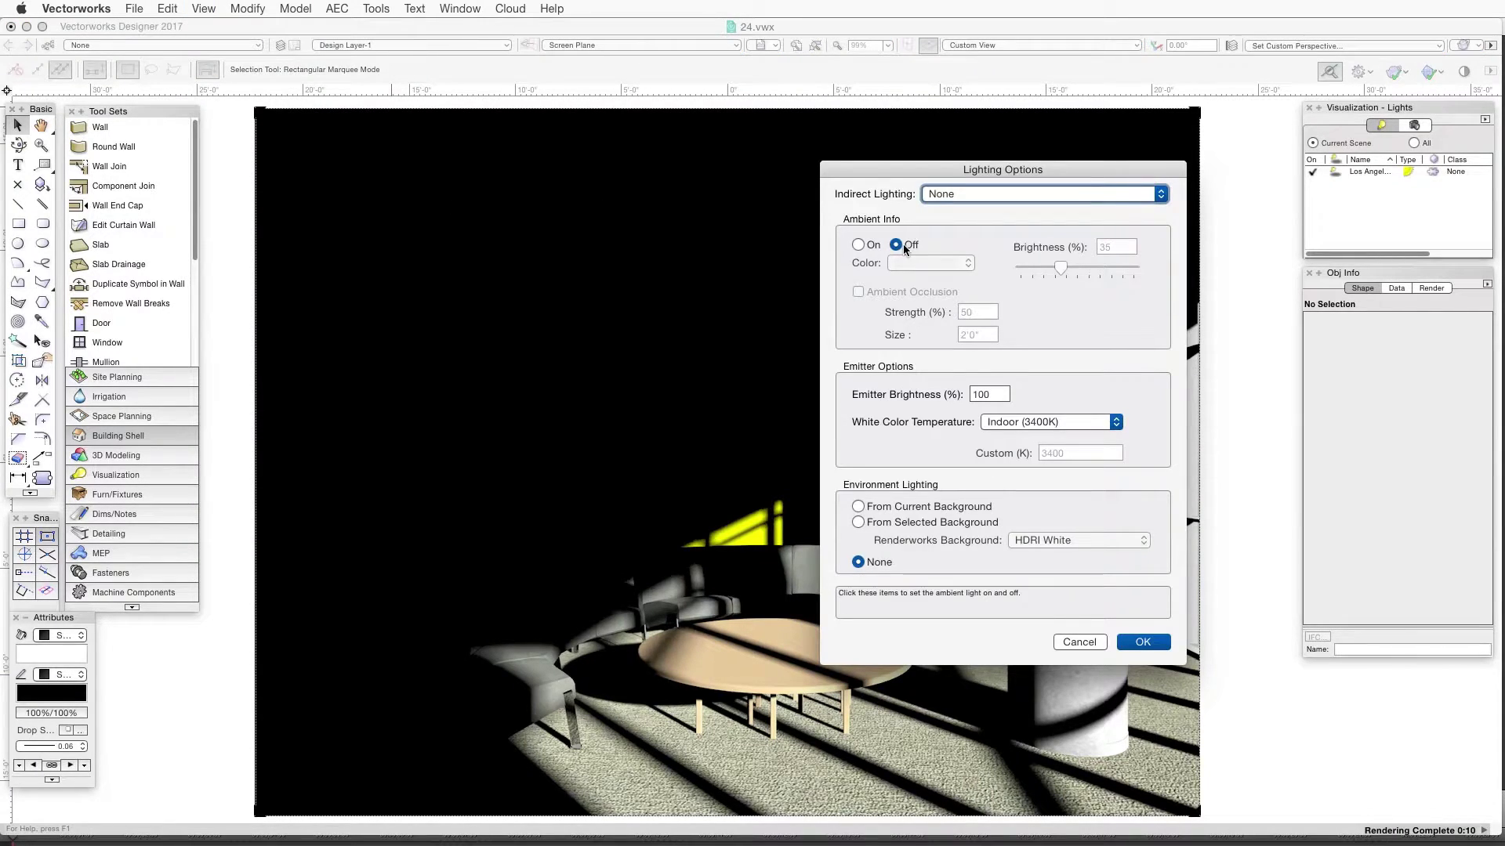
pyautogui.click(857, 245)
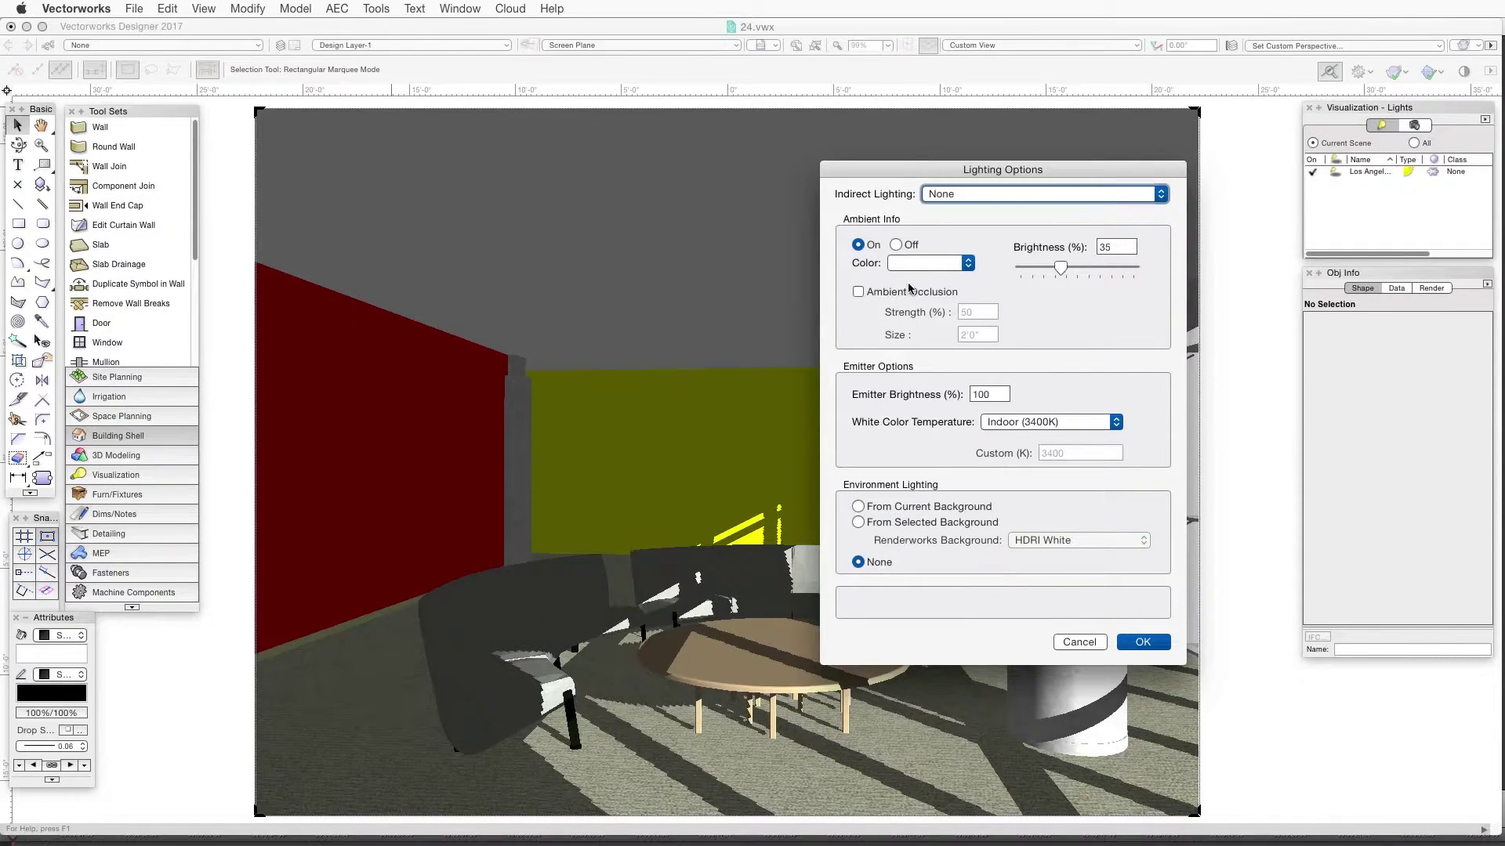
pyautogui.doubleClick(1100, 247)
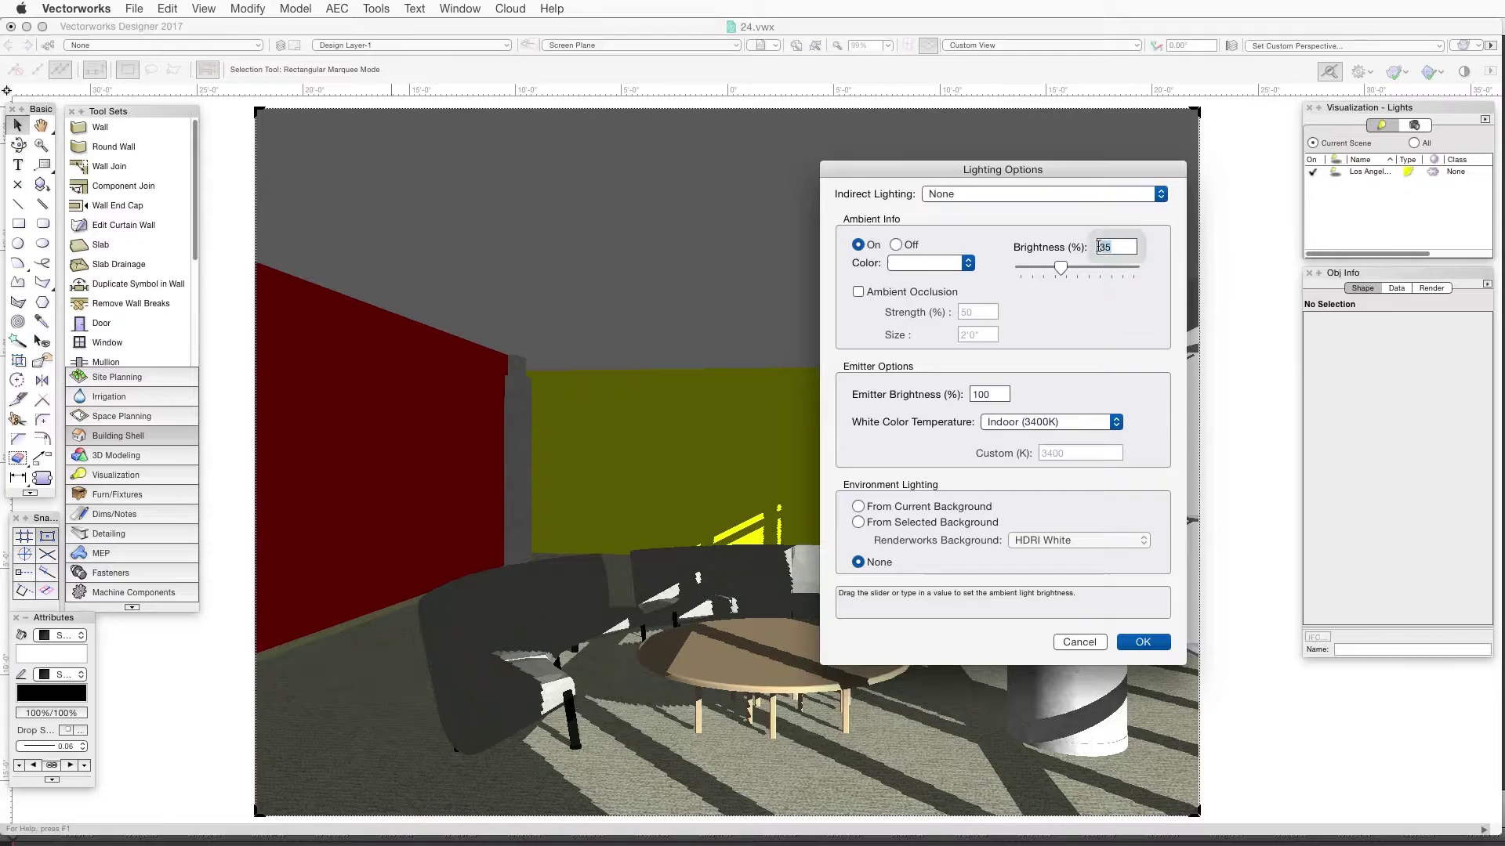
pyautogui.write('35')
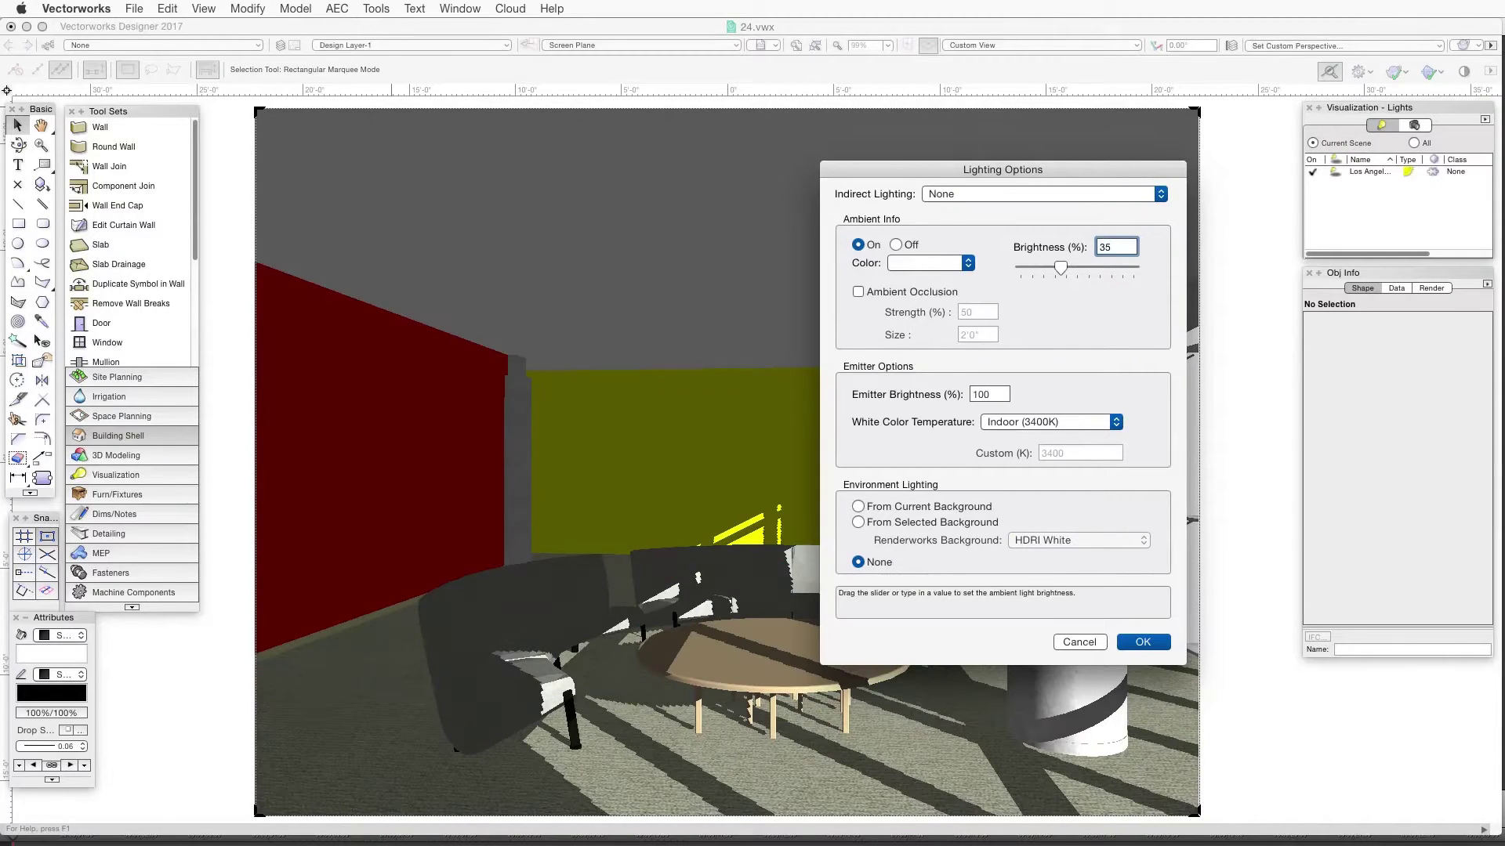
pyautogui.click(1157, 647)
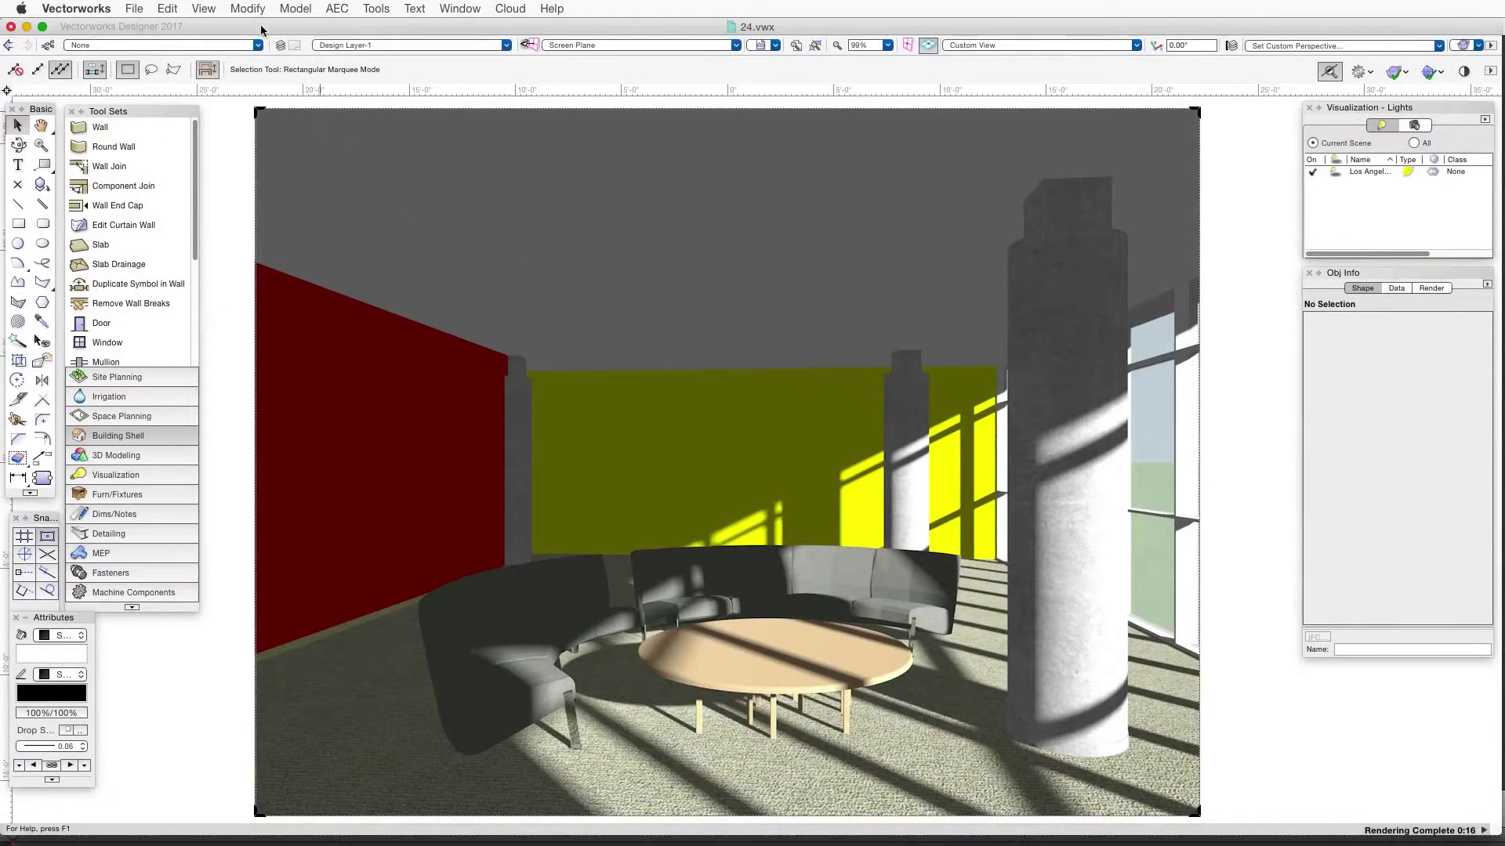
# - Enable ambient occlusion at 50% strength and 2'0" size, then re-render the lounge
pyautogui.click(206, 8)
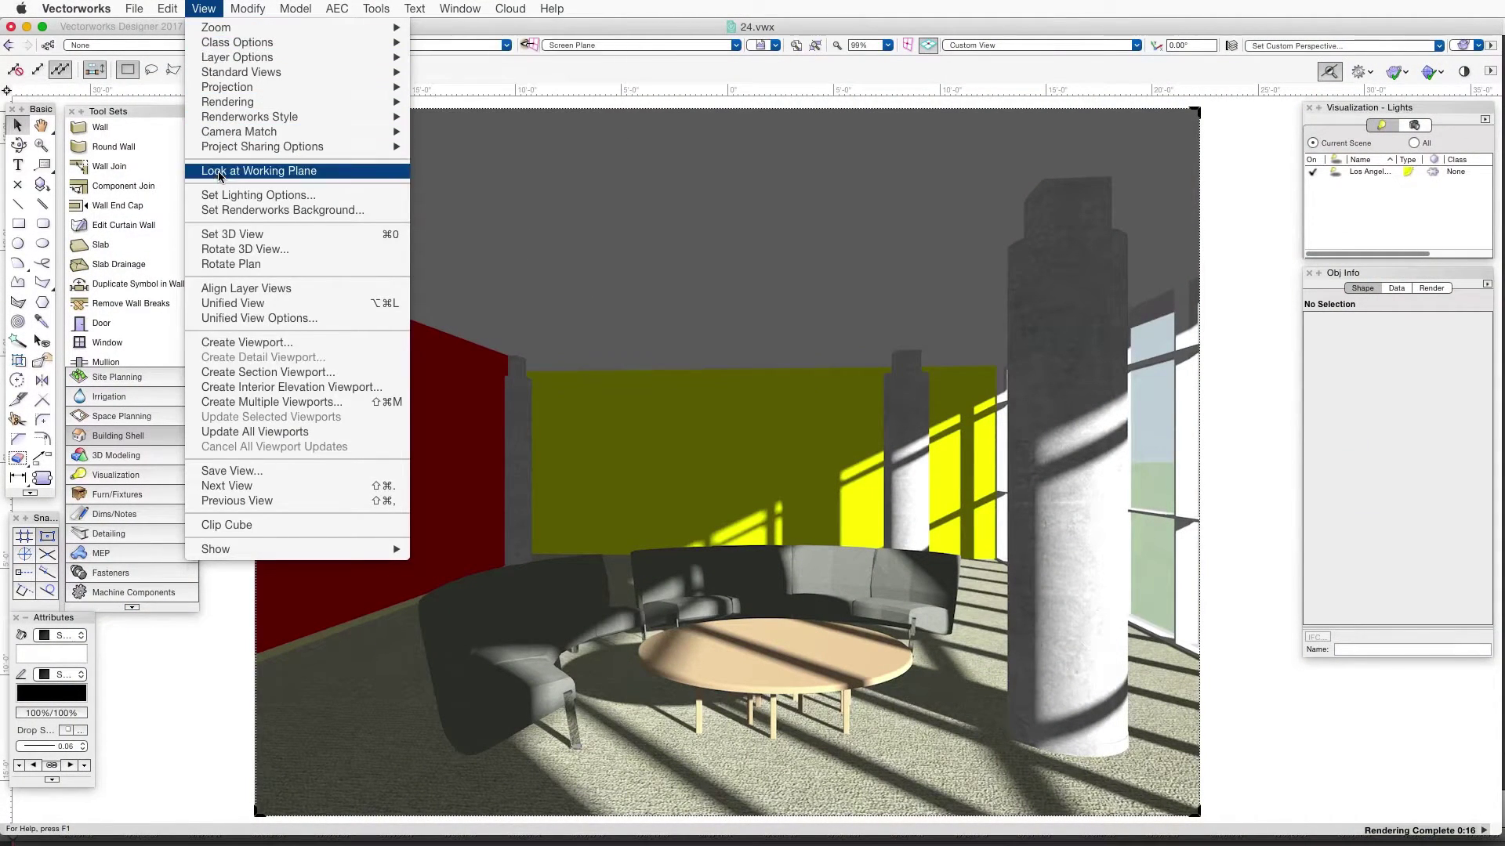
pyautogui.click(227, 195)
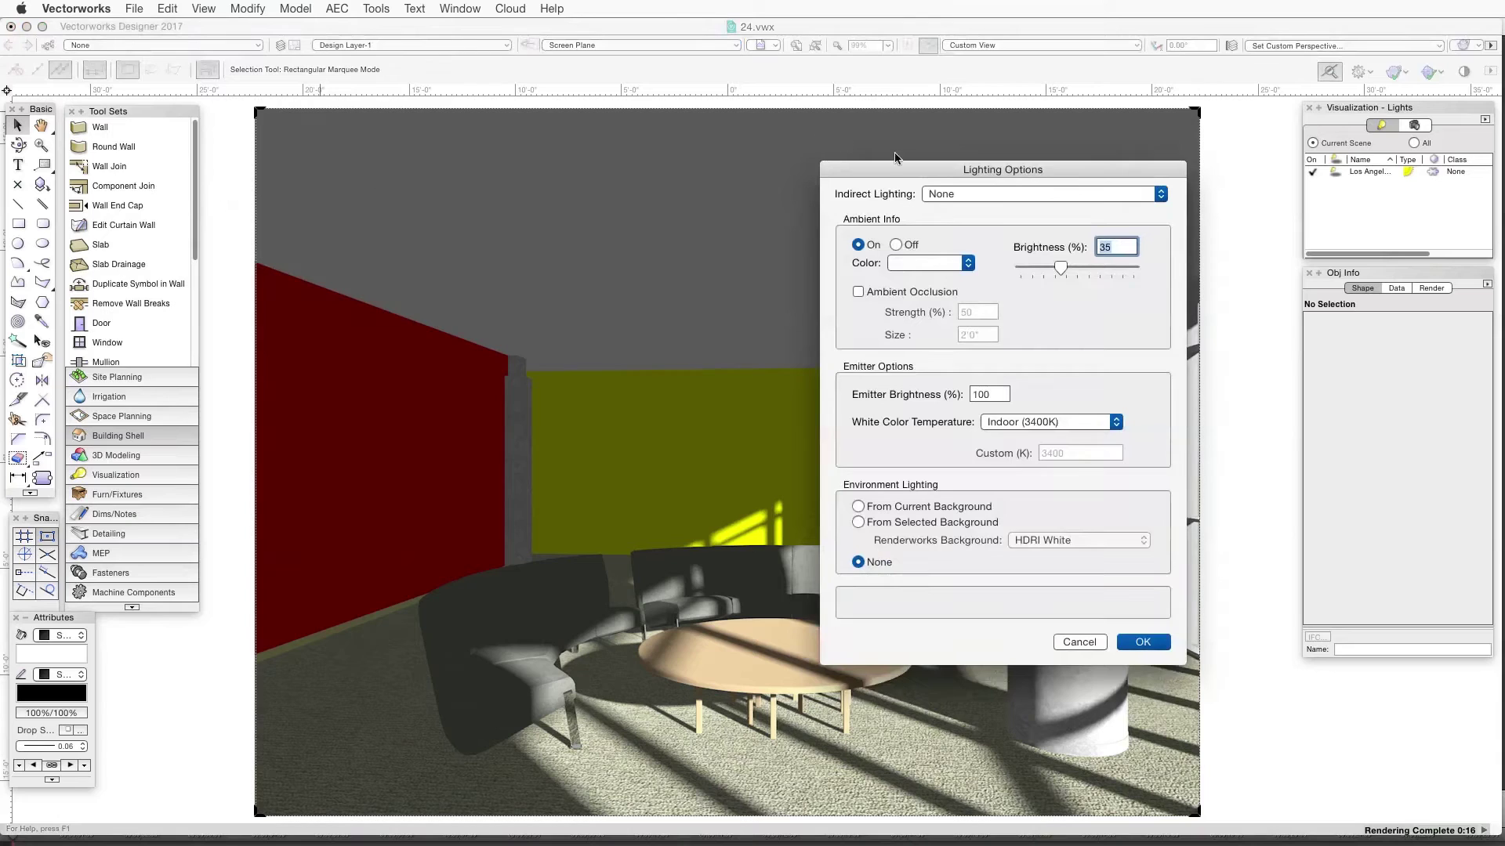
pyautogui.click(914, 293)
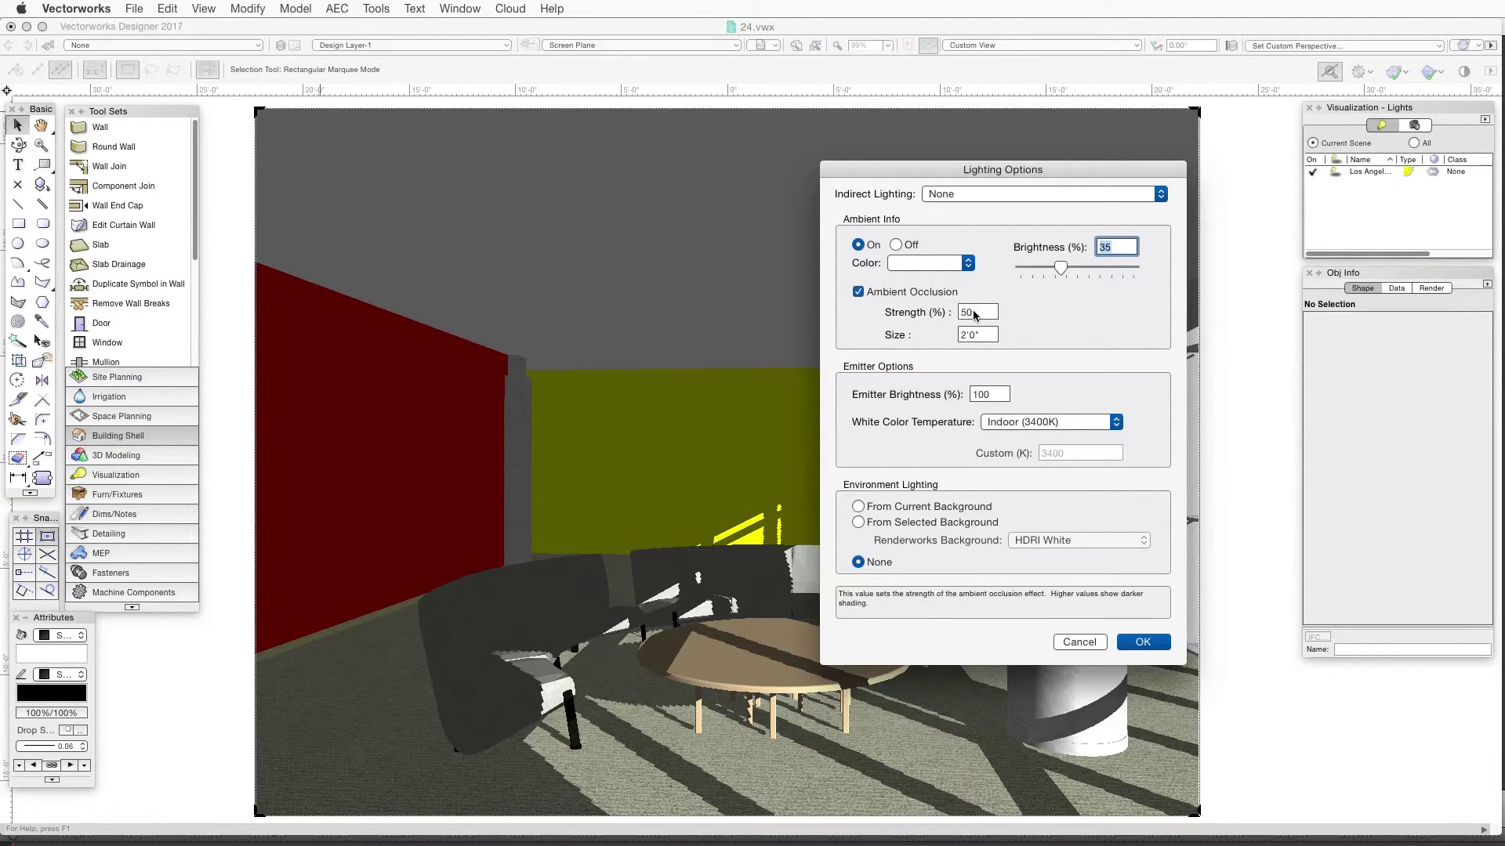
pyautogui.press('Tab')
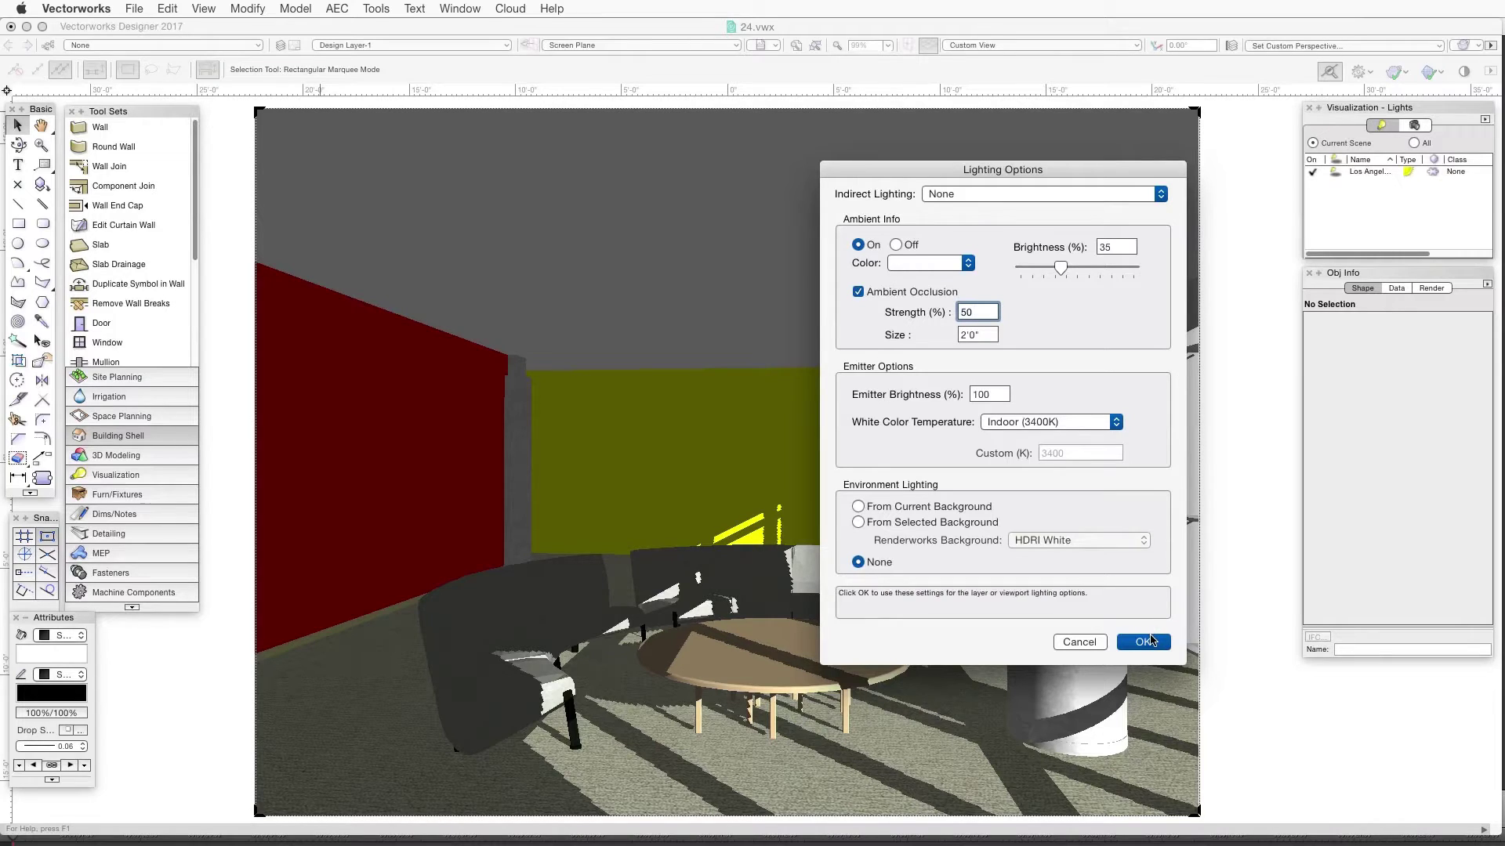
pyautogui.click(1149, 641)
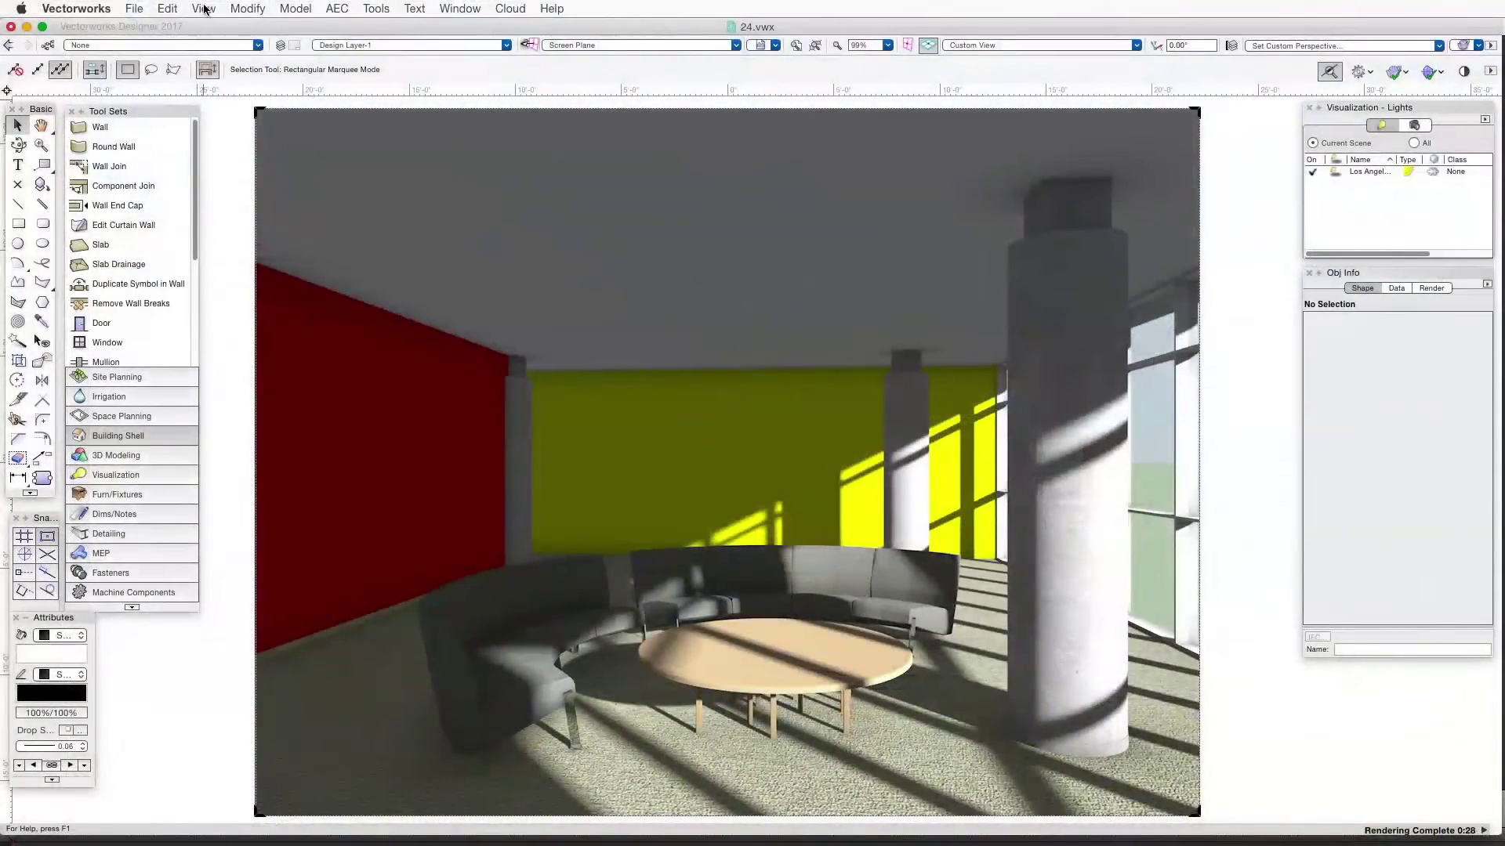
# - Use HDRI White as the selected background for environment lighting and re-render
pyautogui.click(203, 8)
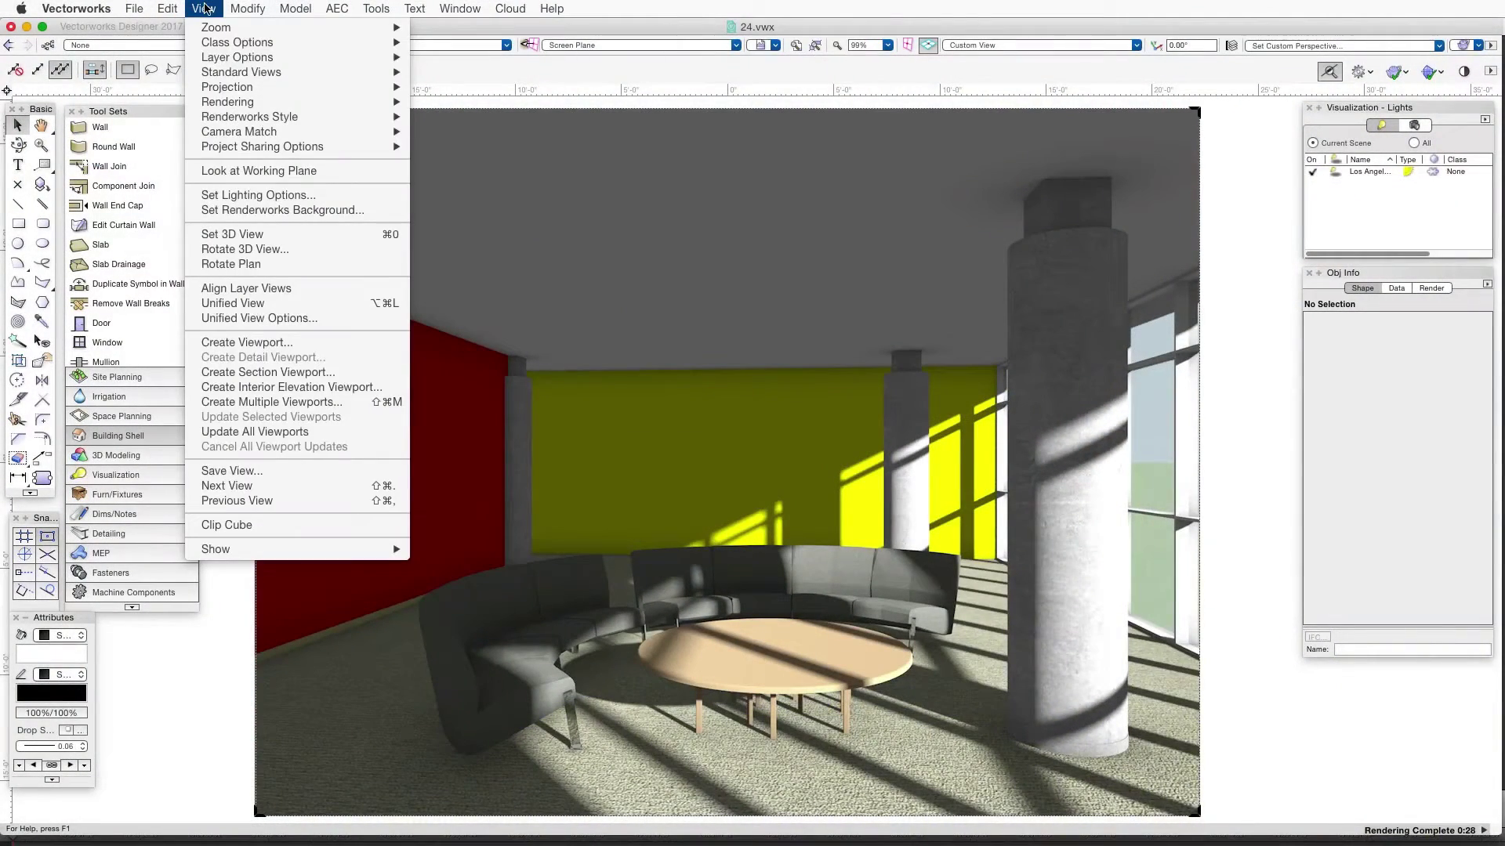
pyautogui.click(234, 196)
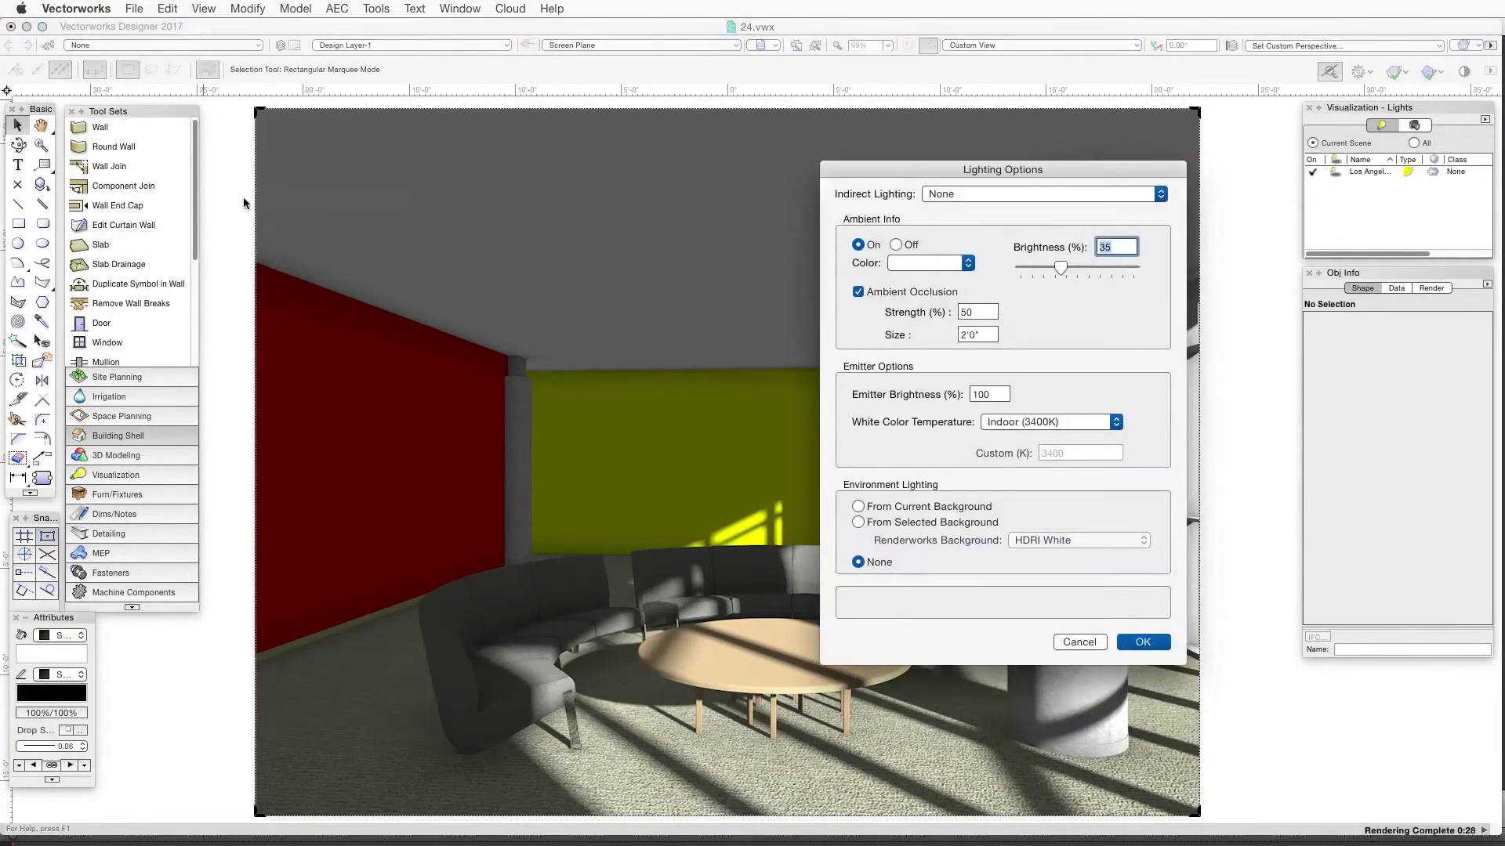
pyautogui.click(858, 522)
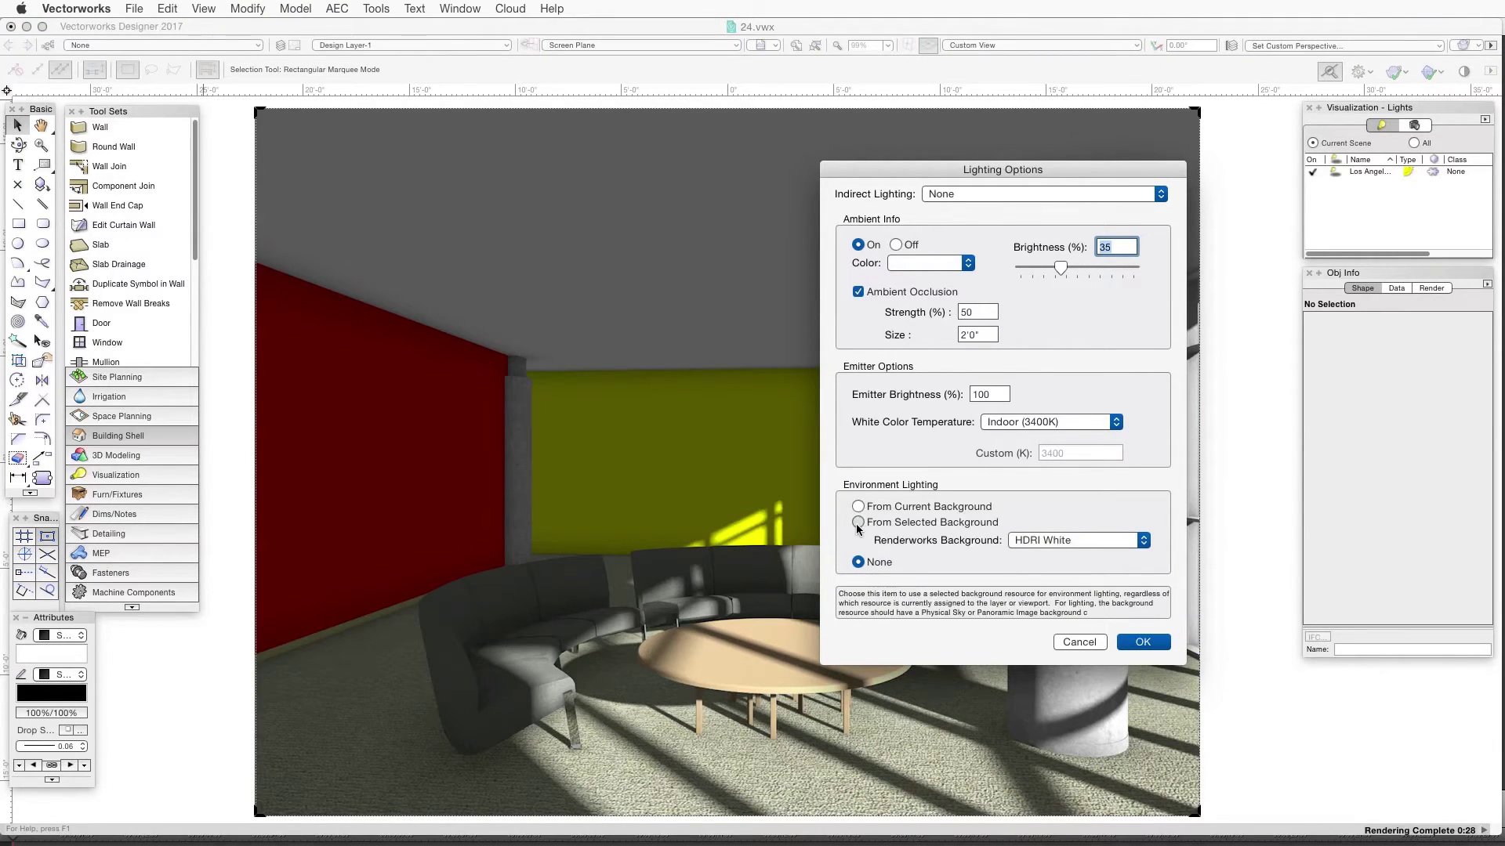
pyautogui.click(1083, 541)
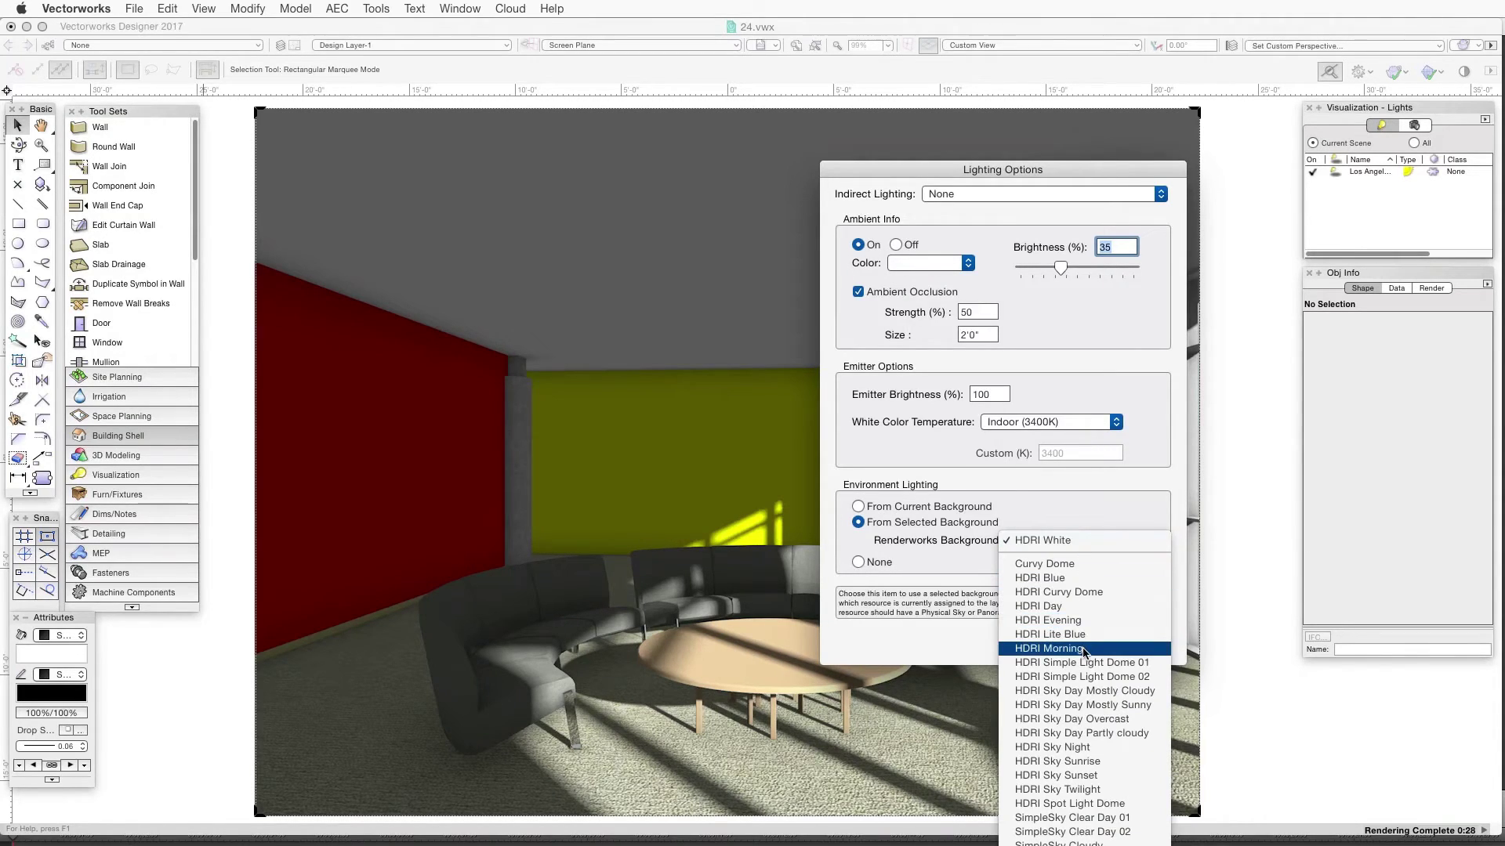
pyautogui.click(1071, 540)
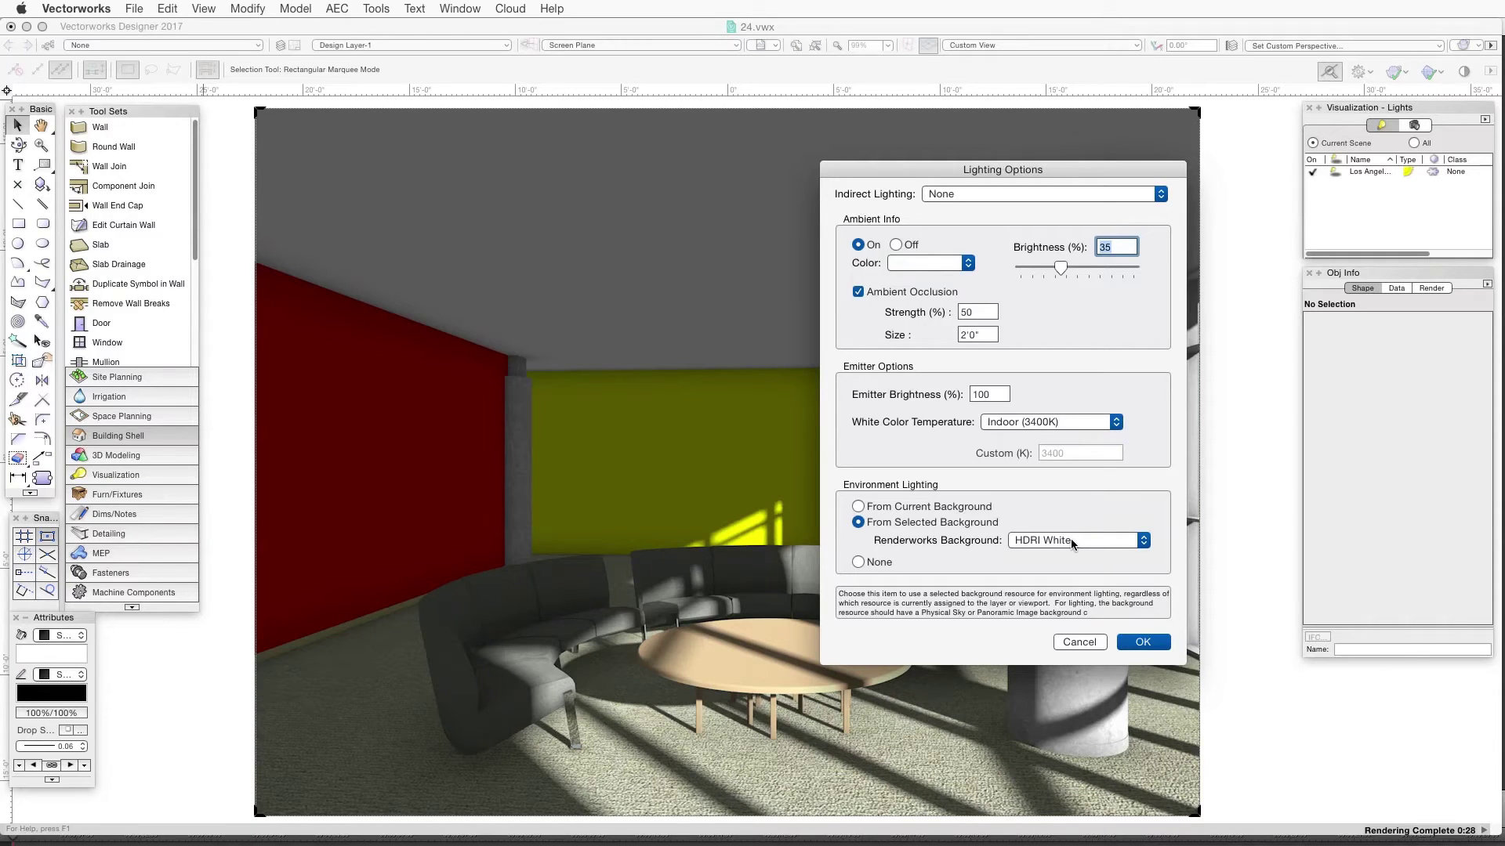
pyautogui.click(1148, 640)
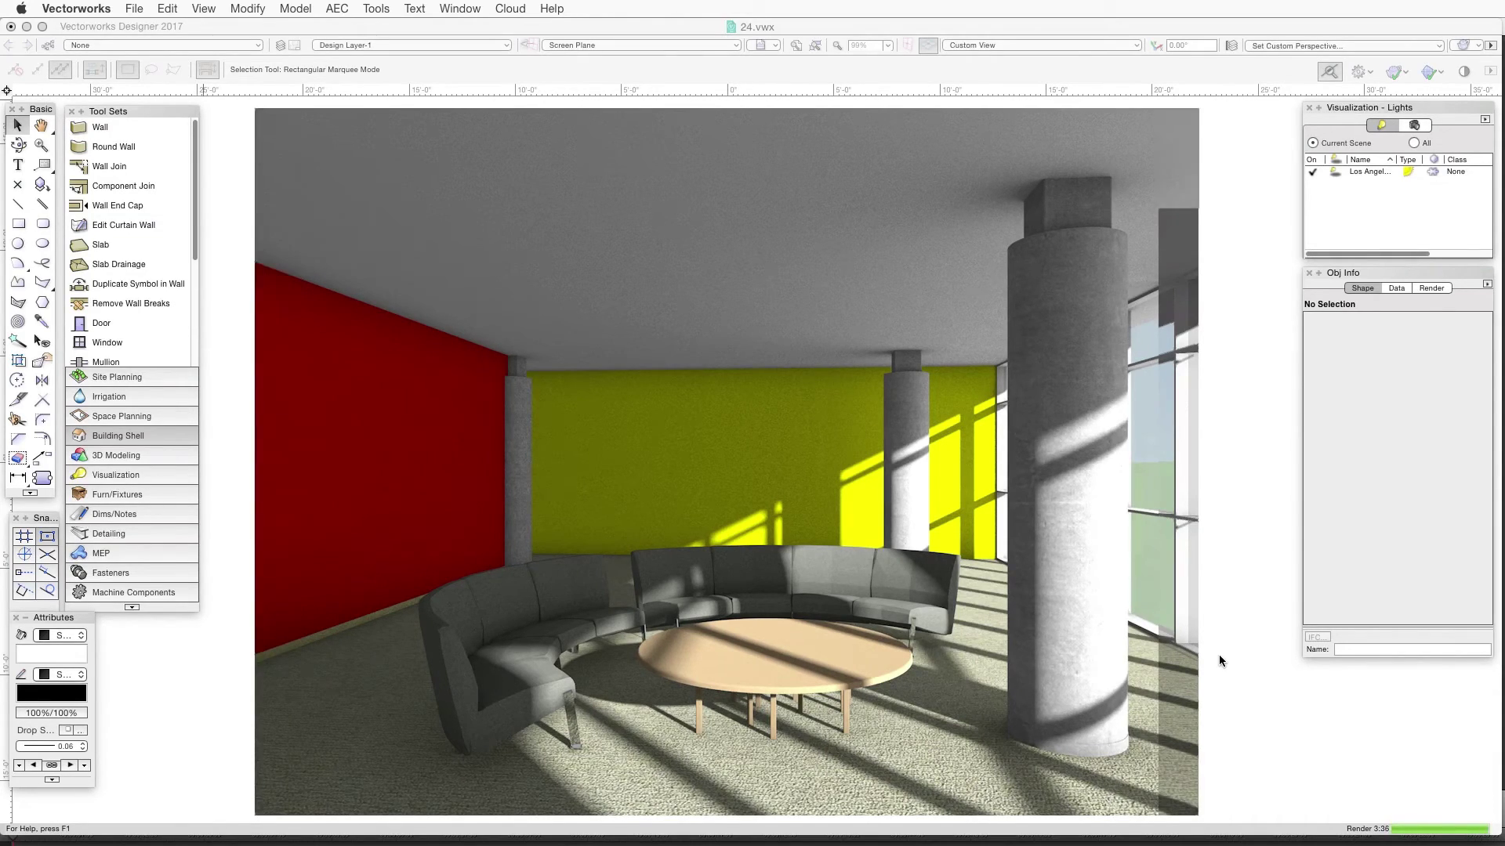
# - Set indirect lighting to Interior, 8 Bounces with ambient light off, and re-render
pyautogui.click(203, 8)
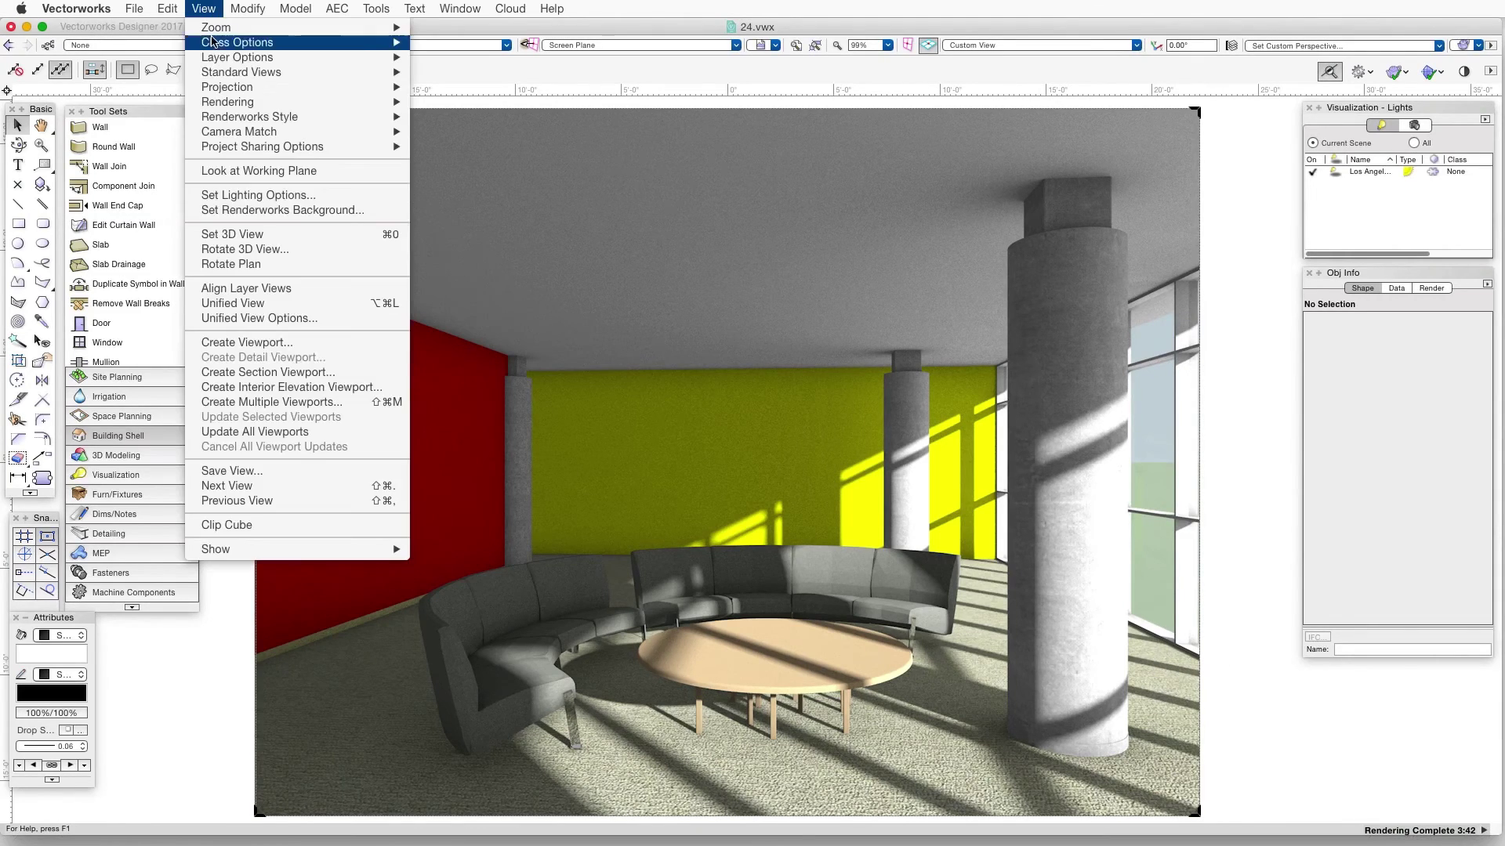
pyautogui.click(290, 197)
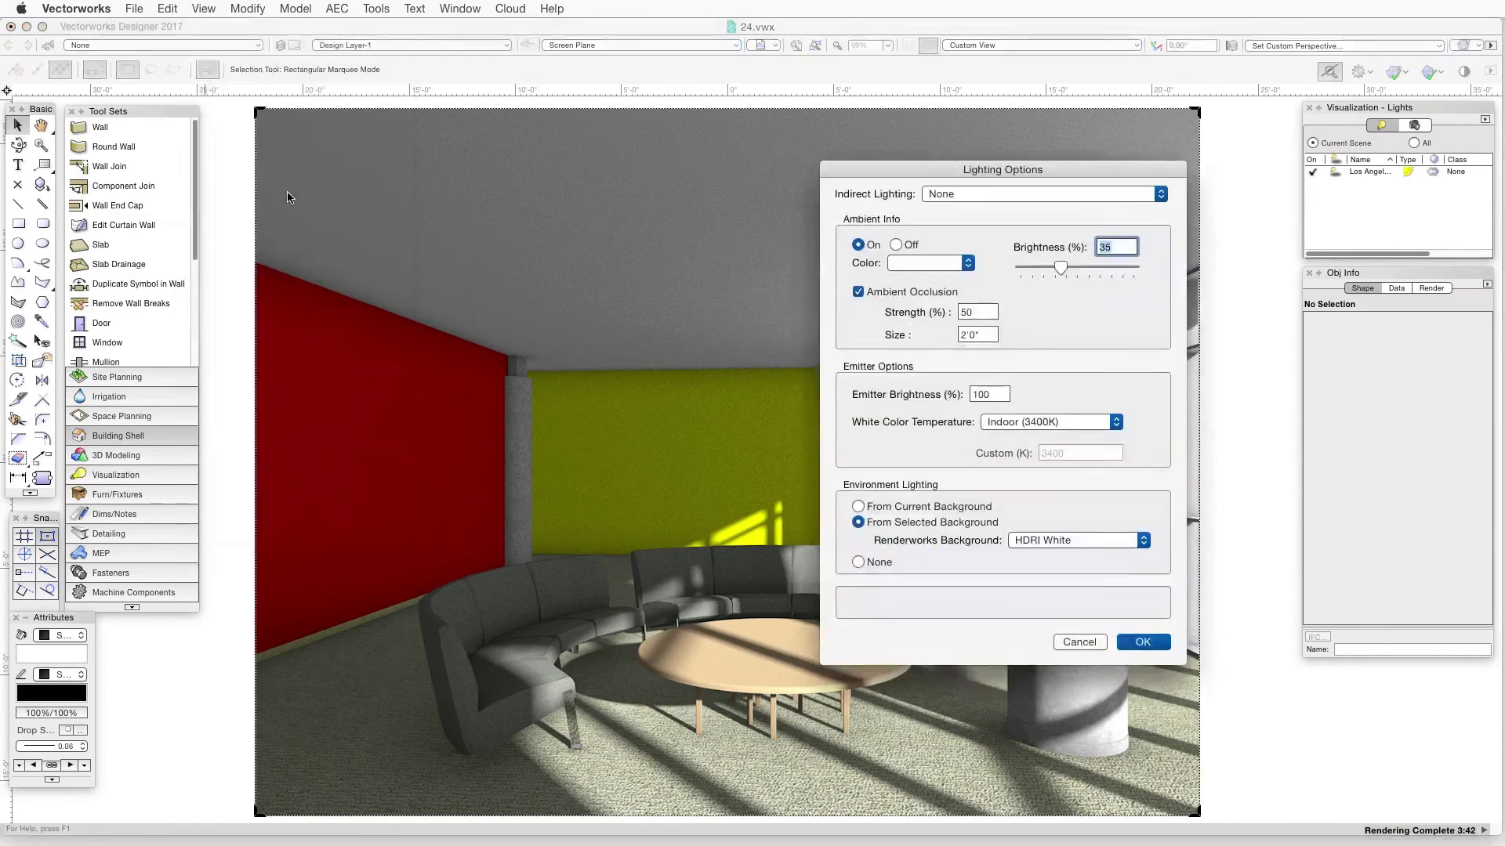
pyautogui.click(1016, 195)
pyautogui.click(895, 246)
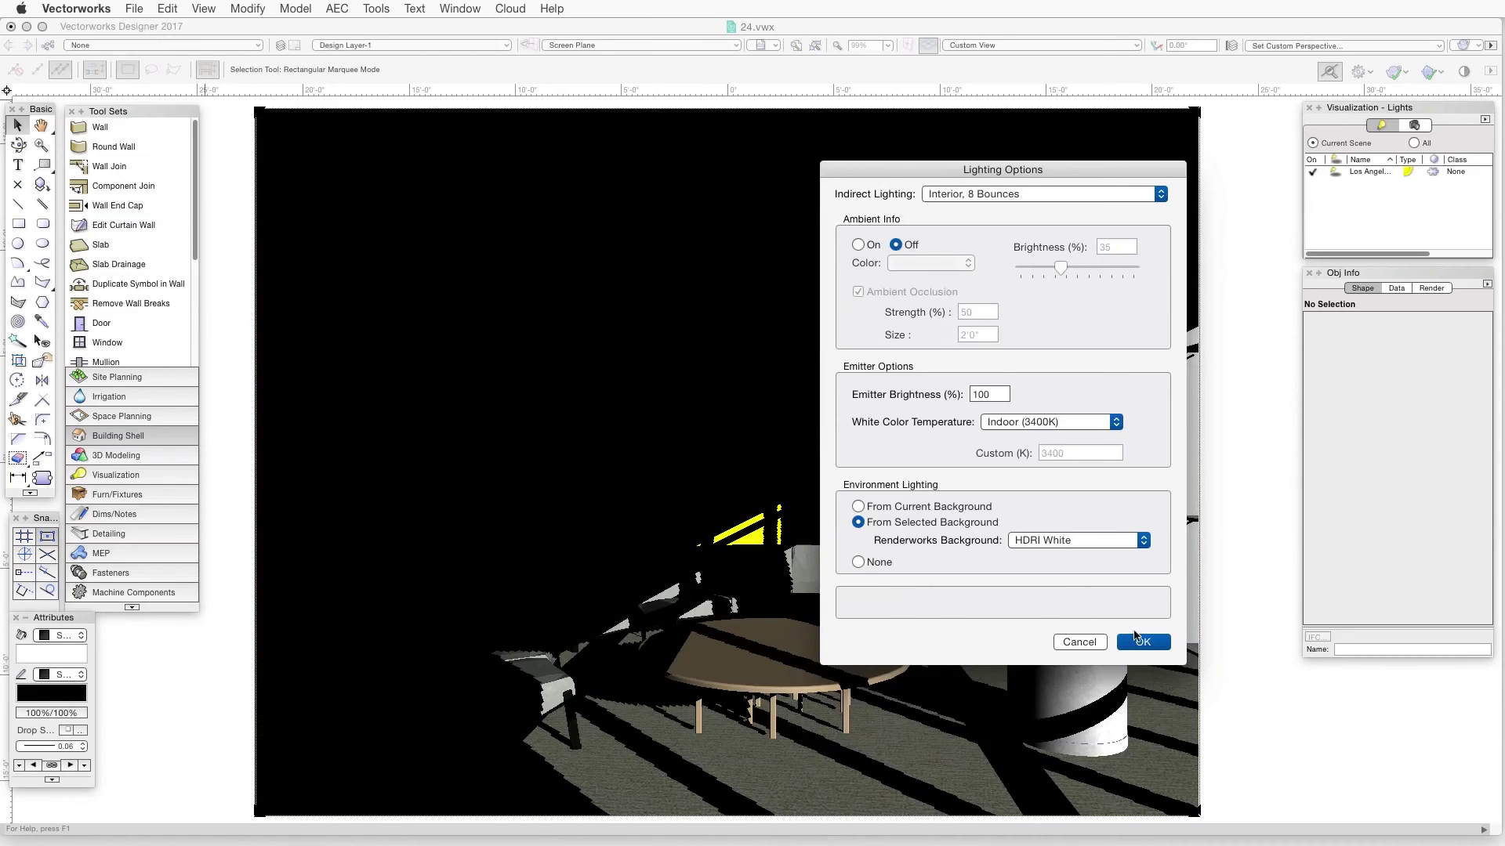
pyautogui.click(1142, 642)
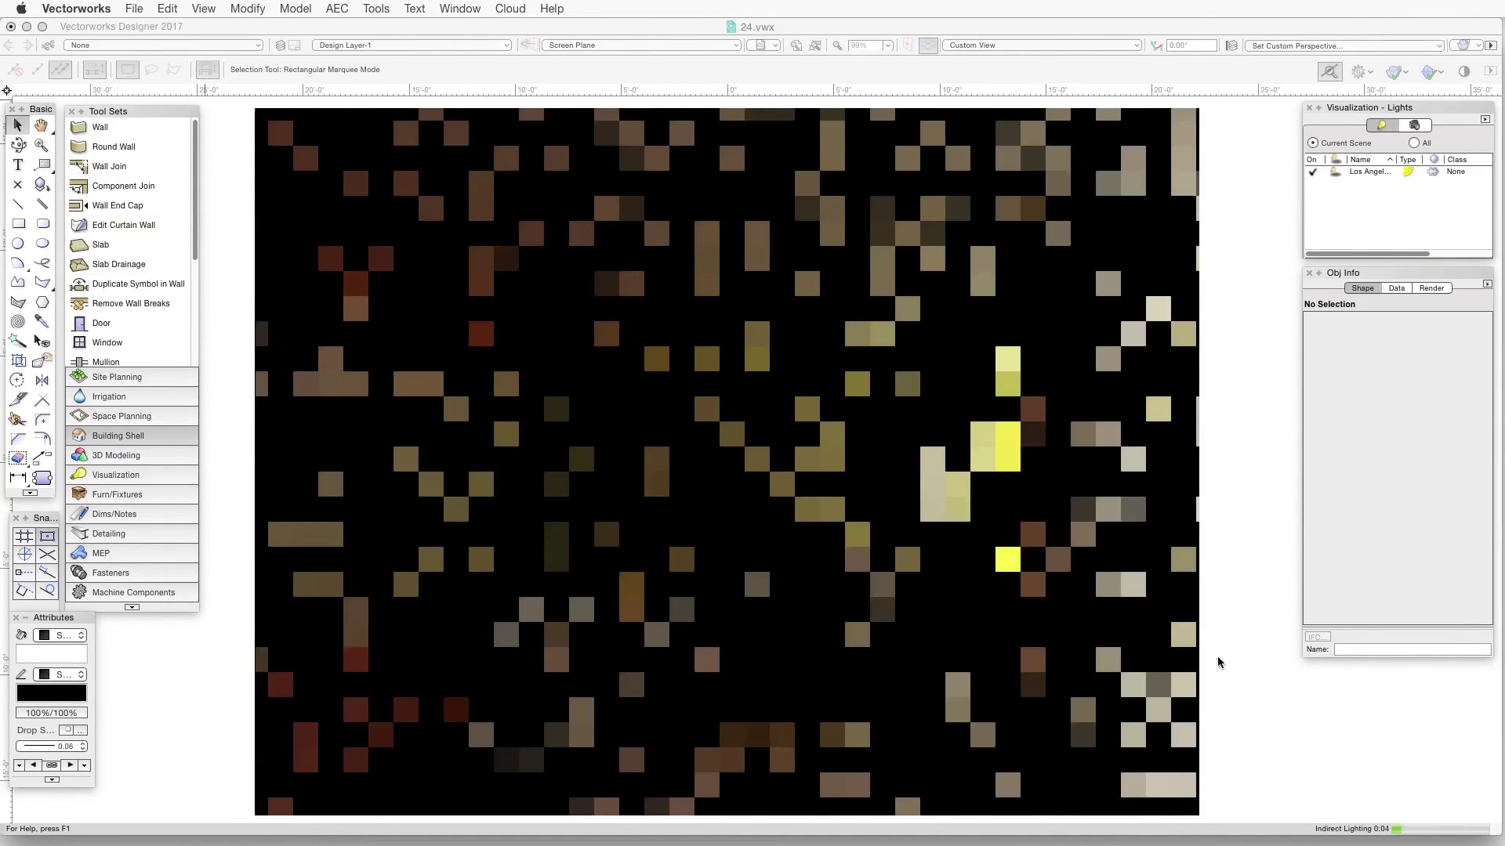